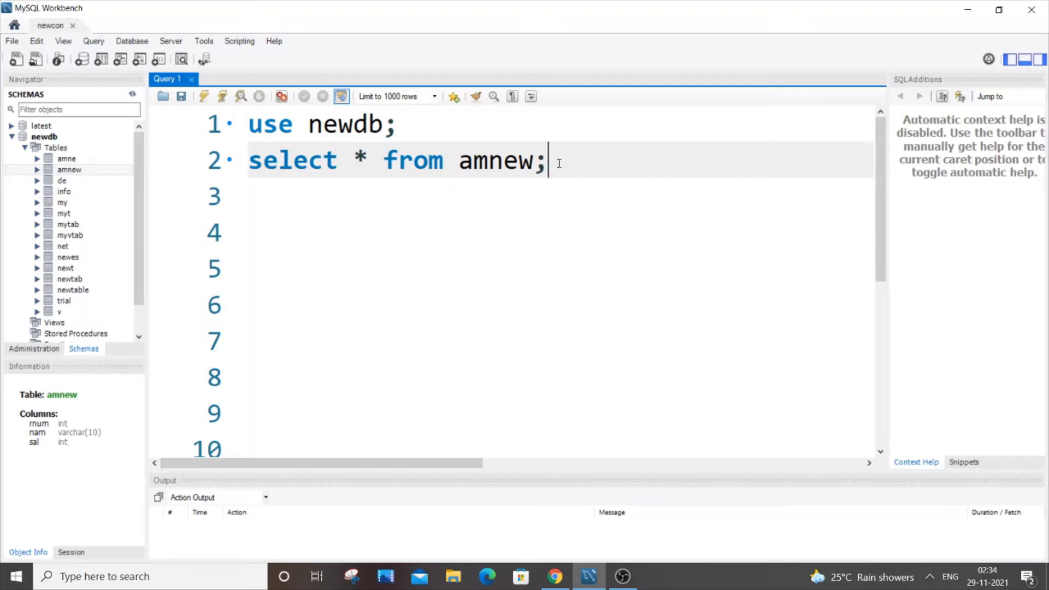
Run 'select * from amnew;' twice and enlarge the grid showing its rnum, nam, sal rows.
drag(558, 163, 248, 164)
click(204, 96)
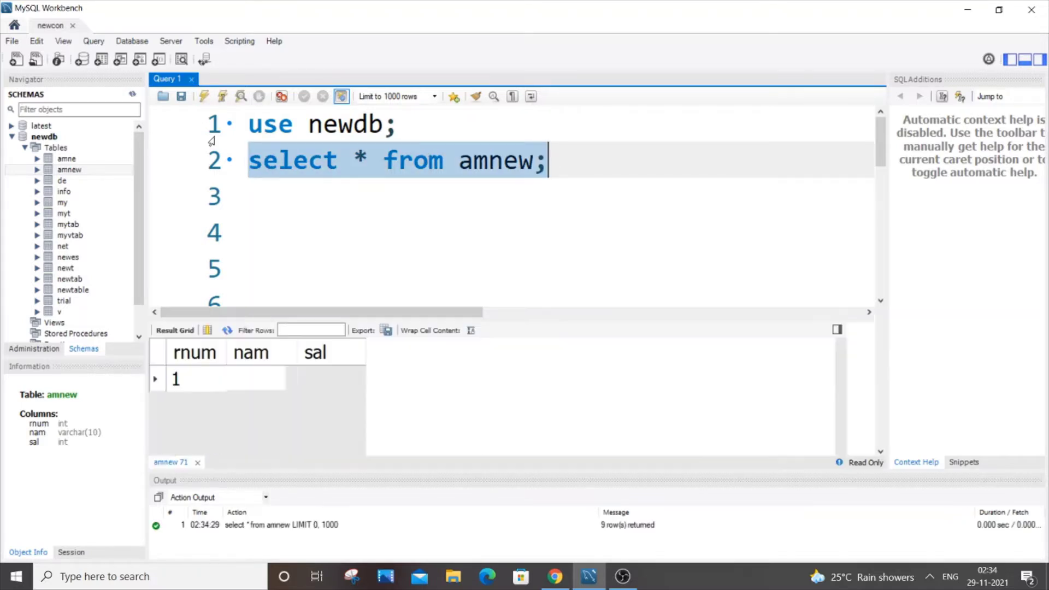
drag(353, 319, 354, 246)
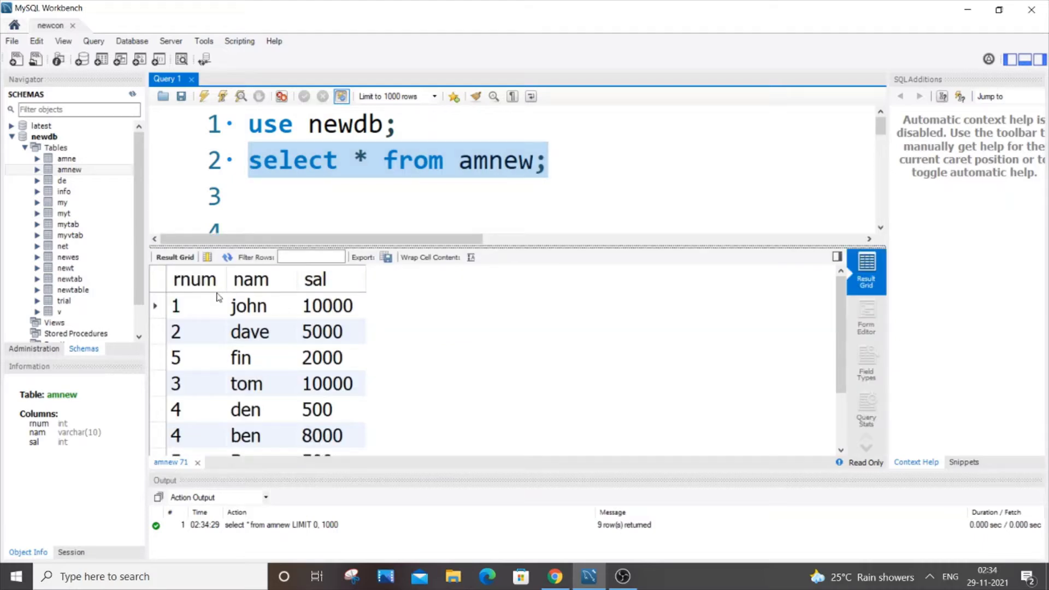
click(608, 166)
key(ctrl+Return)
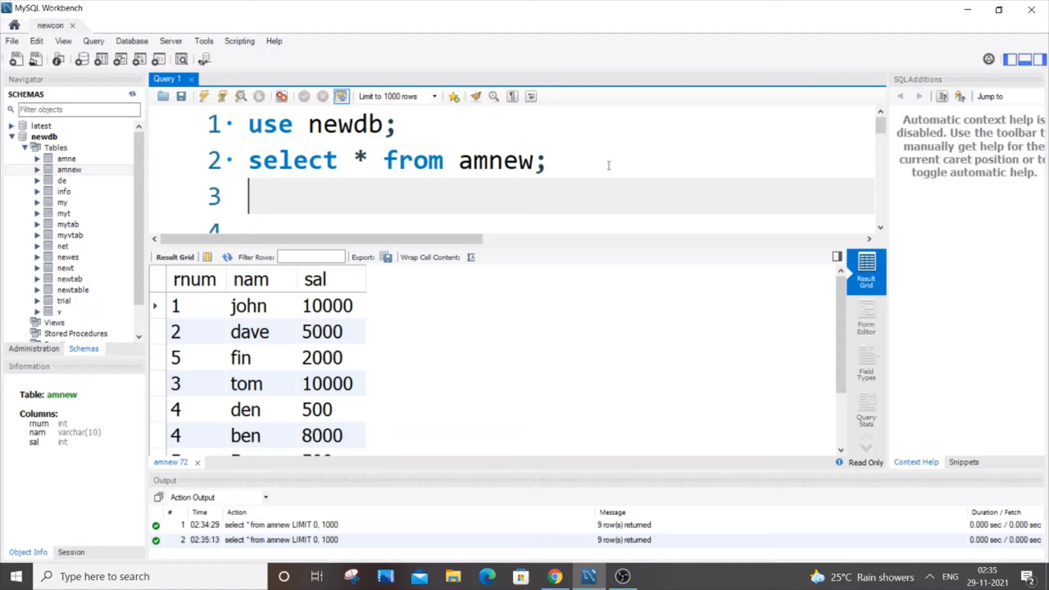
text(sele)
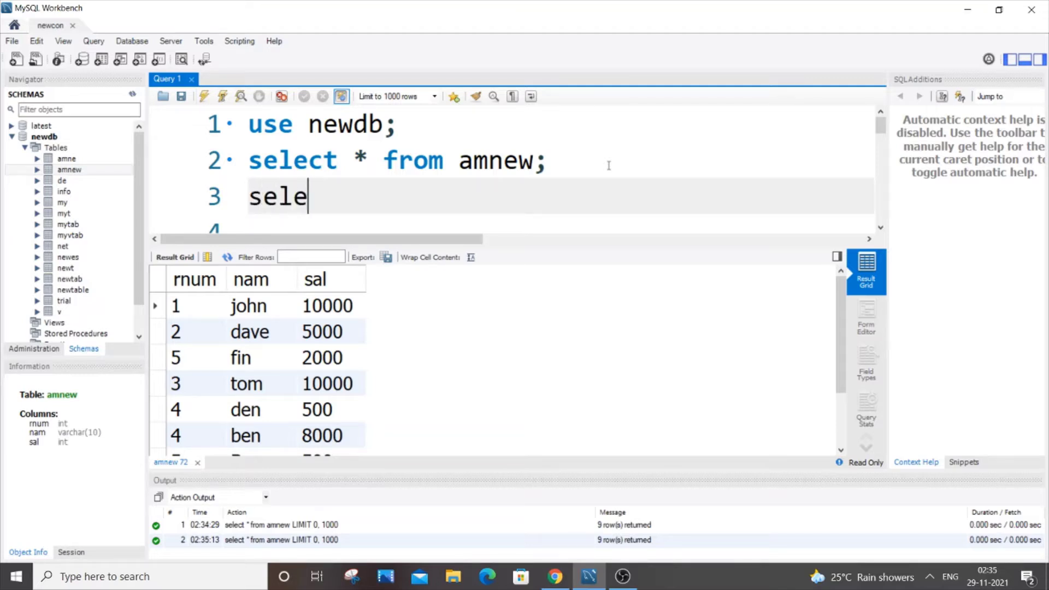
text(ct )
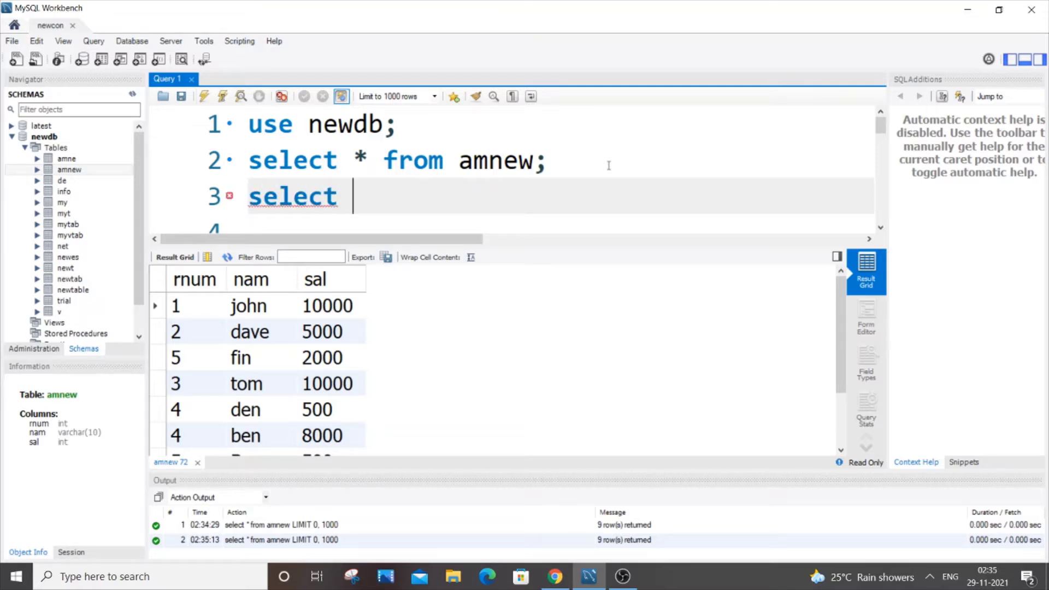
text(* from )
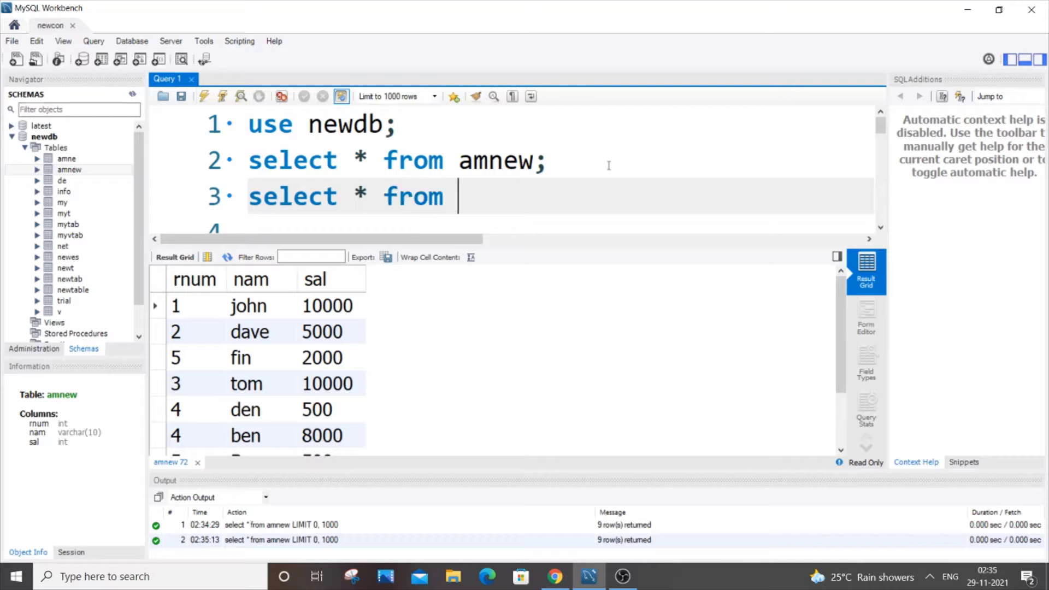
text(amnew wh)
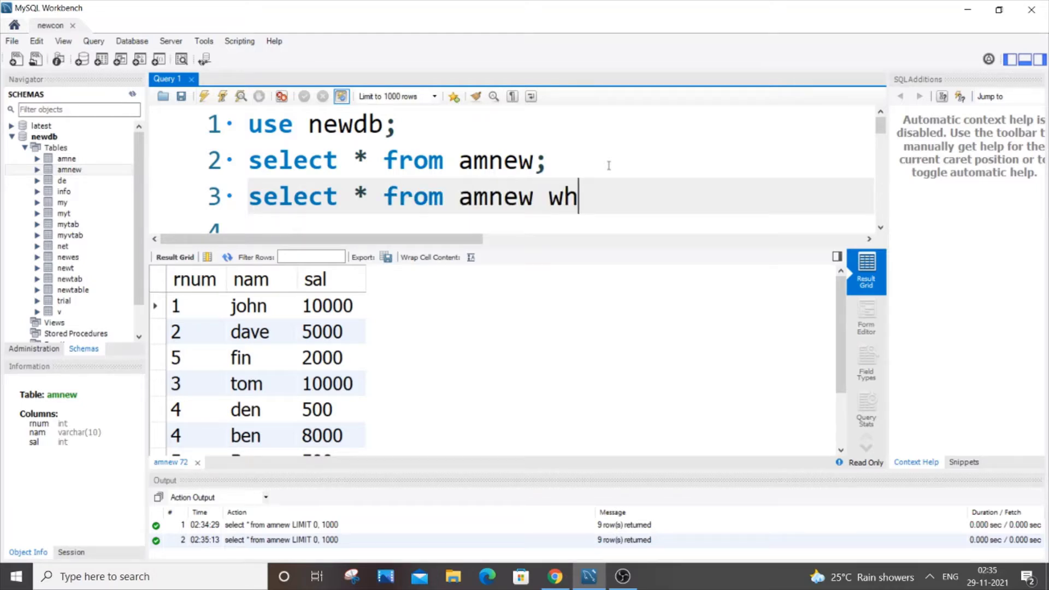
text(ere )
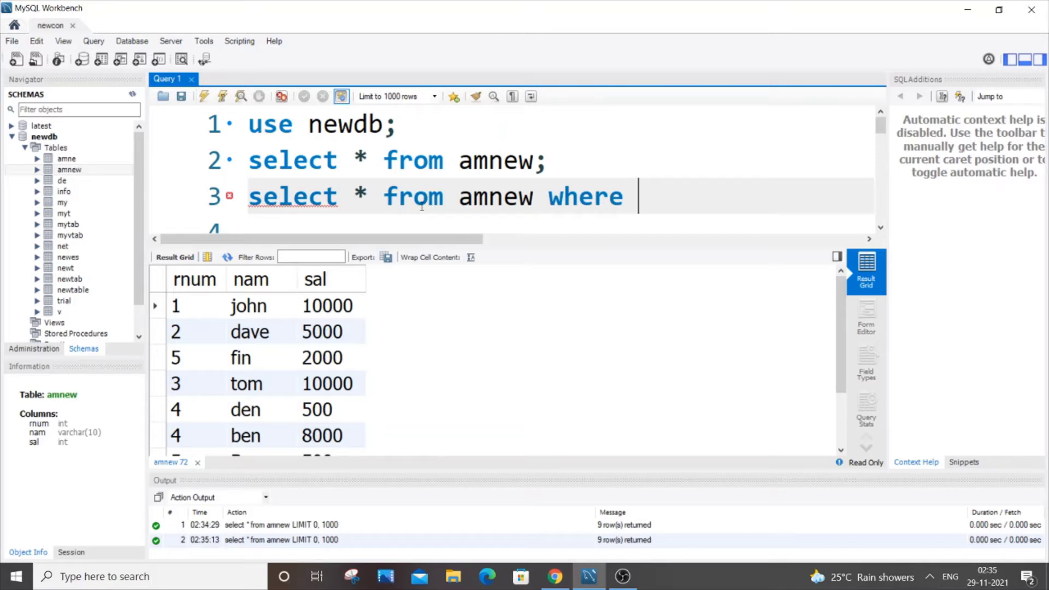
text(rnum )
text(b)
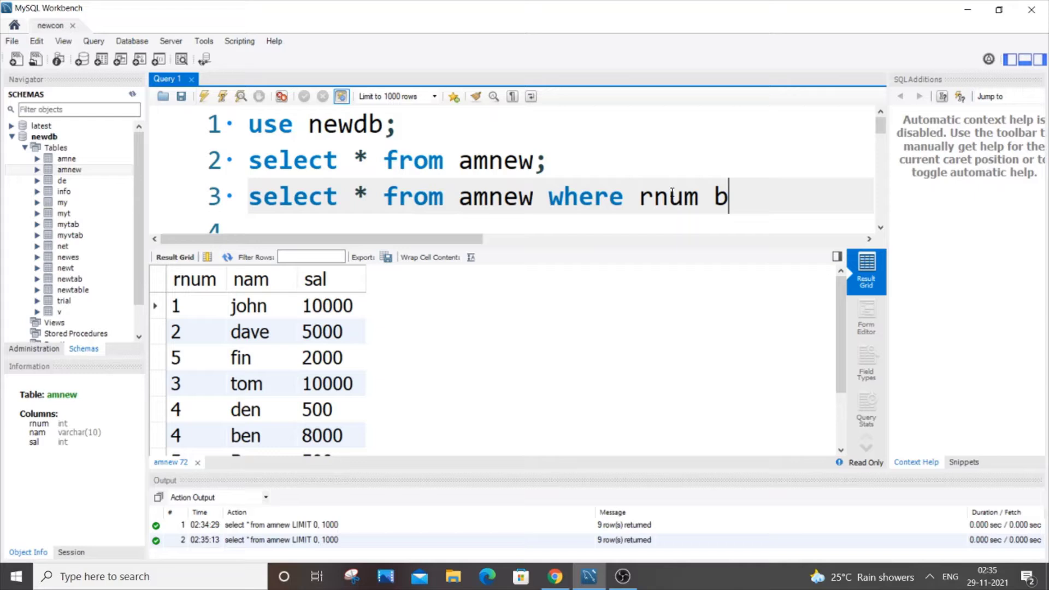
text(etween)
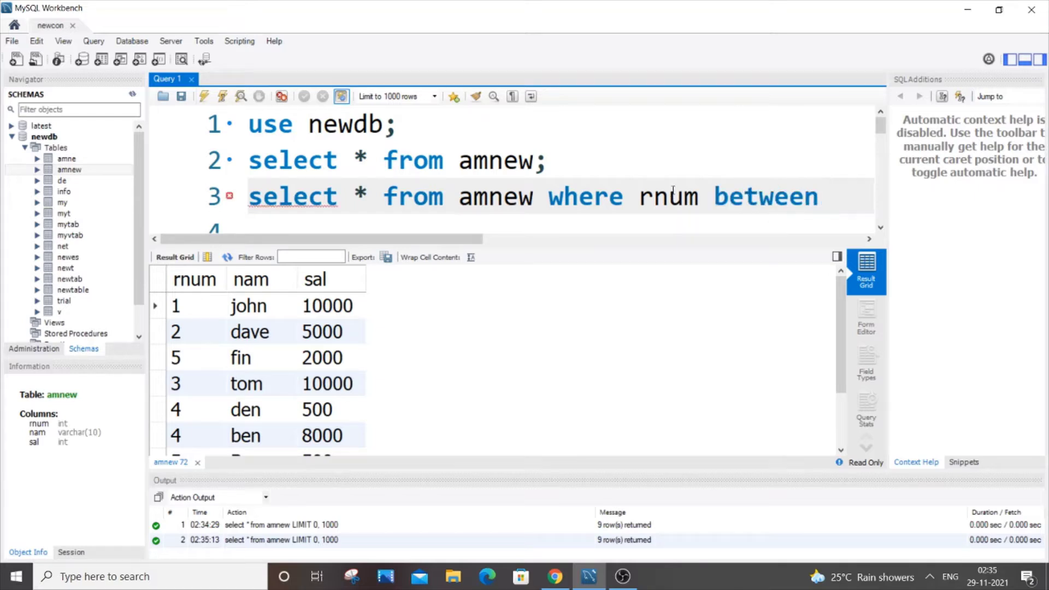
Check rnum values 1 and 4 in the results and remove a stray letter from line 3.
click(186, 308)
scroll(213, 353, down, 1)
click(200, 357)
scroll(201, 358, up, 1)
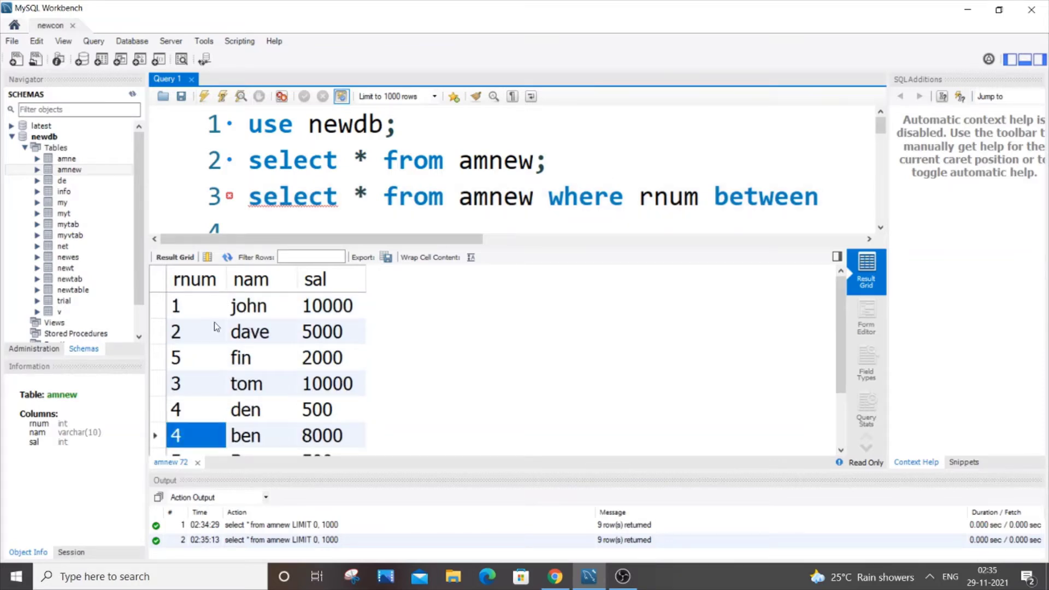
click(830, 191)
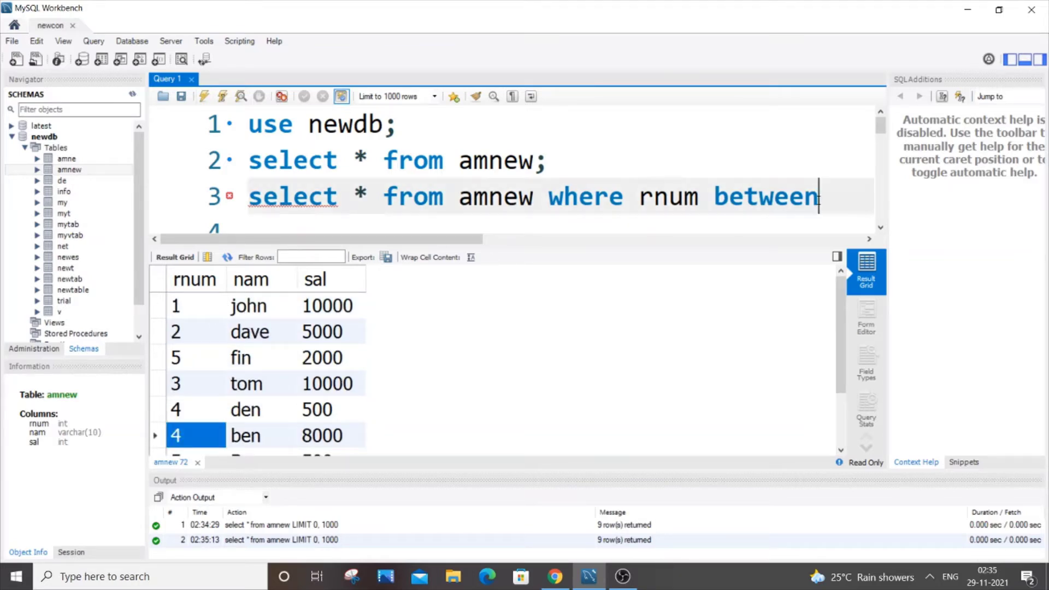
text(a)
key(BackSpace)
text(1 )
text(and )
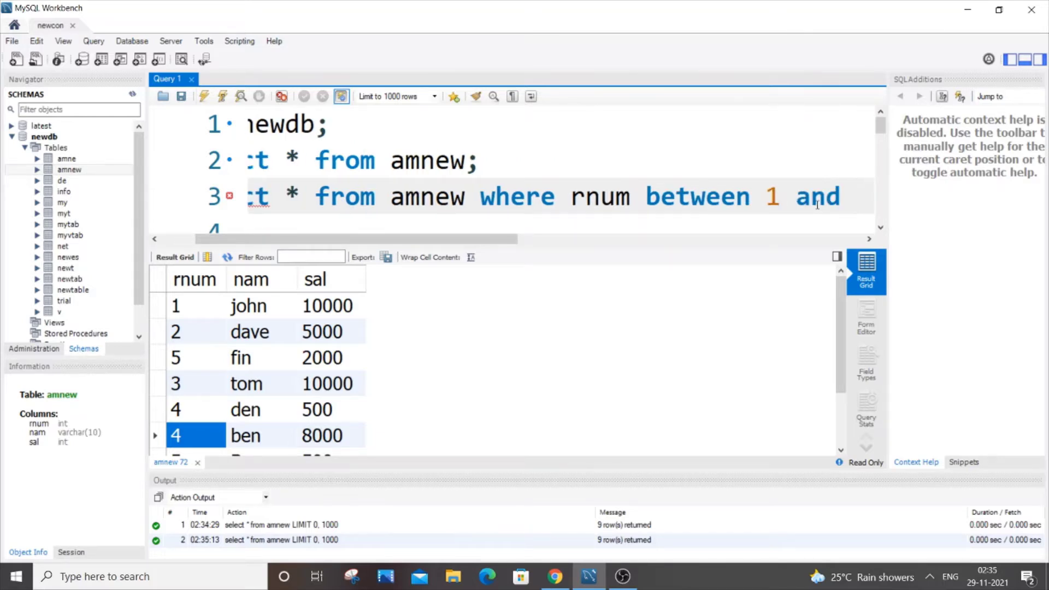
text(4;)
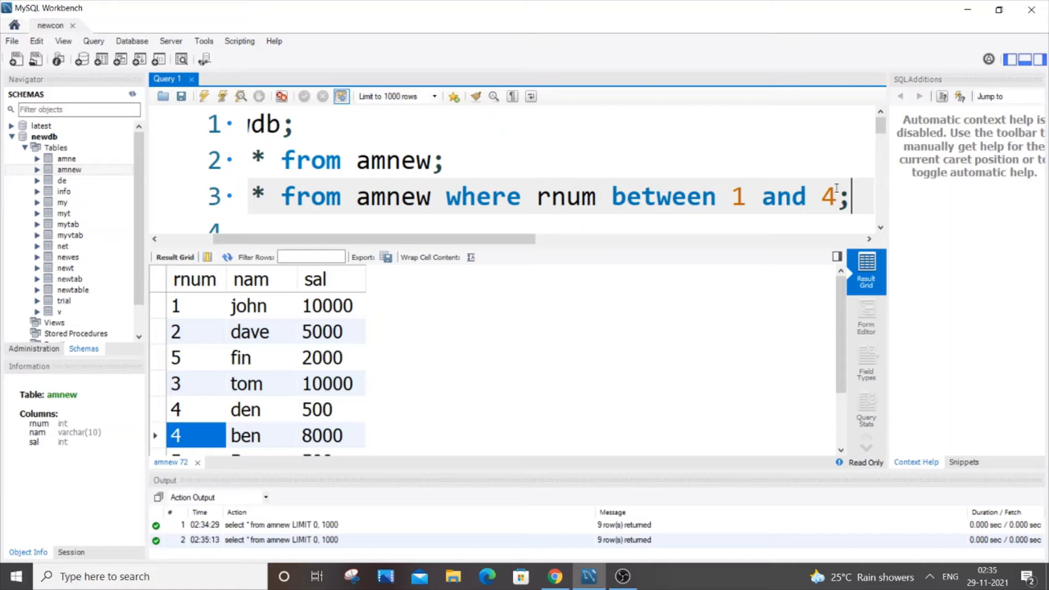
Run line 3's rnum between 1 and 4 query and check the rnum values returned.
key(Home)
click(228, 200)
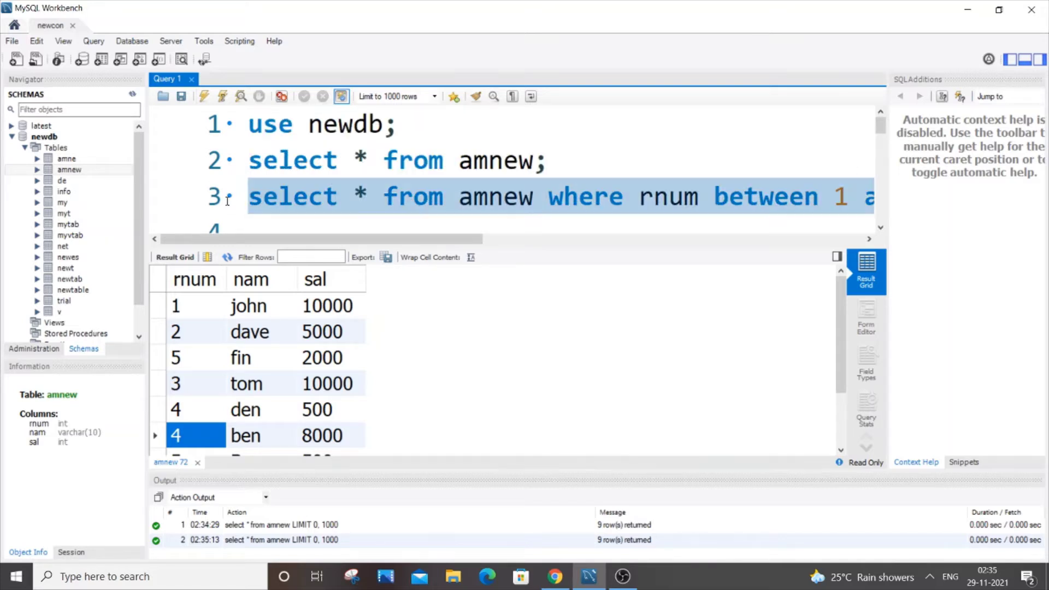
click(204, 96)
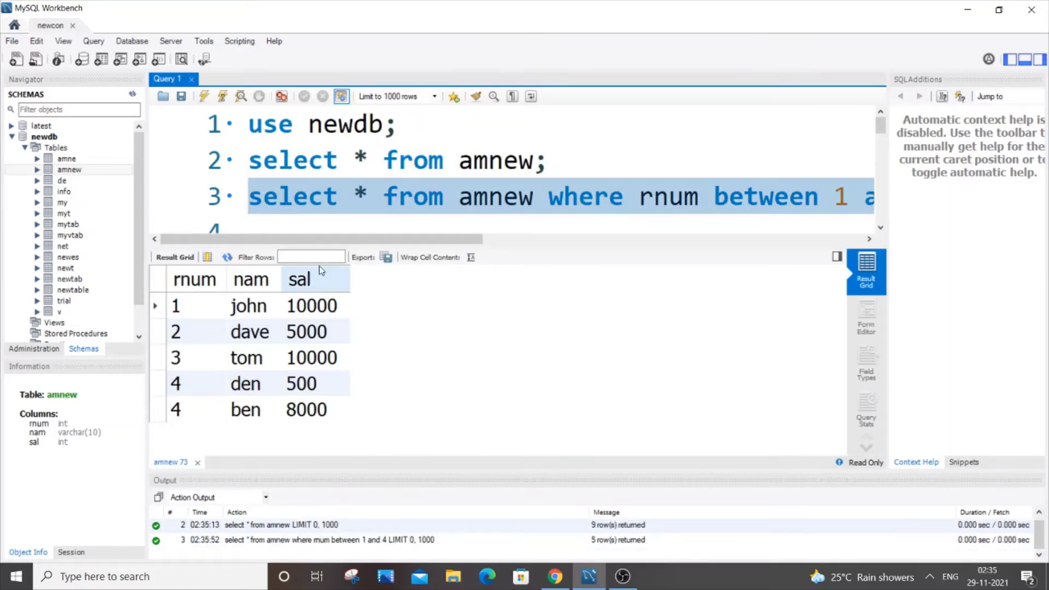
click(190, 306)
click(190, 338)
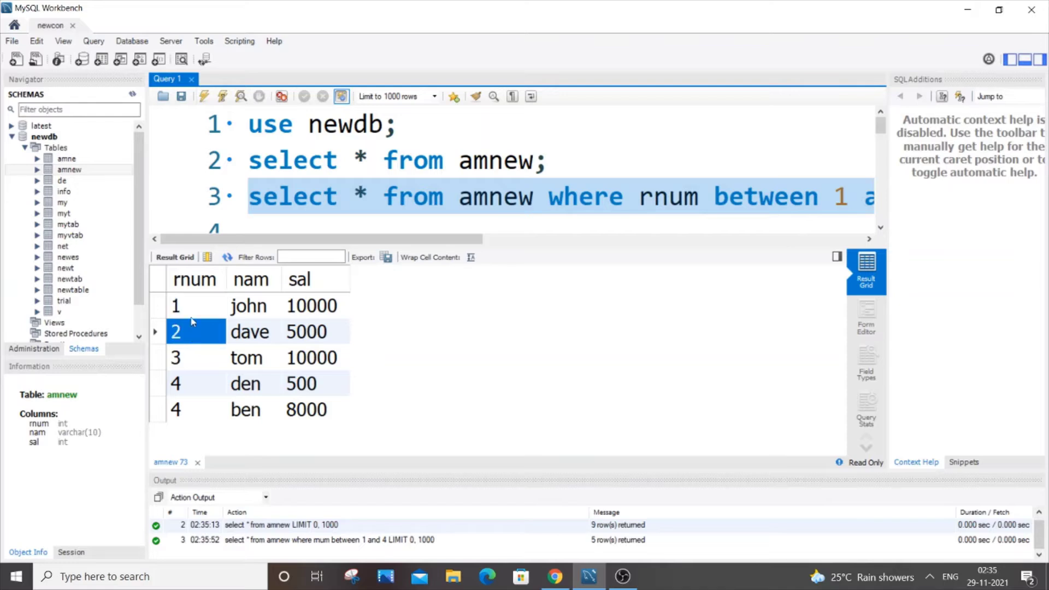
click(197, 307)
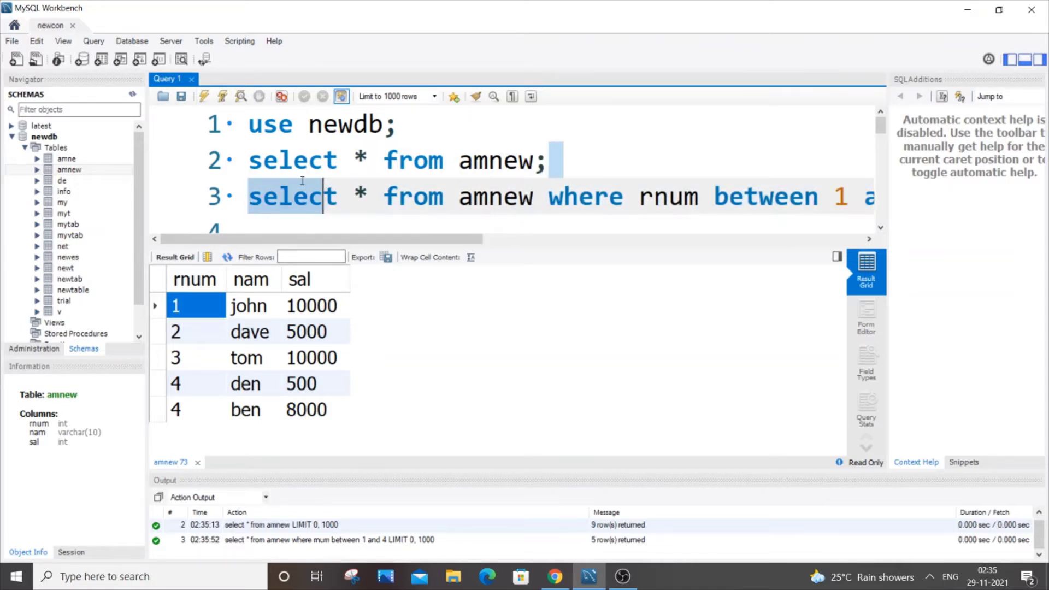
Rerun 'select * from amnew;' and enlarge the results area.
drag(548, 161, 234, 163)
key(ctrl+Return)
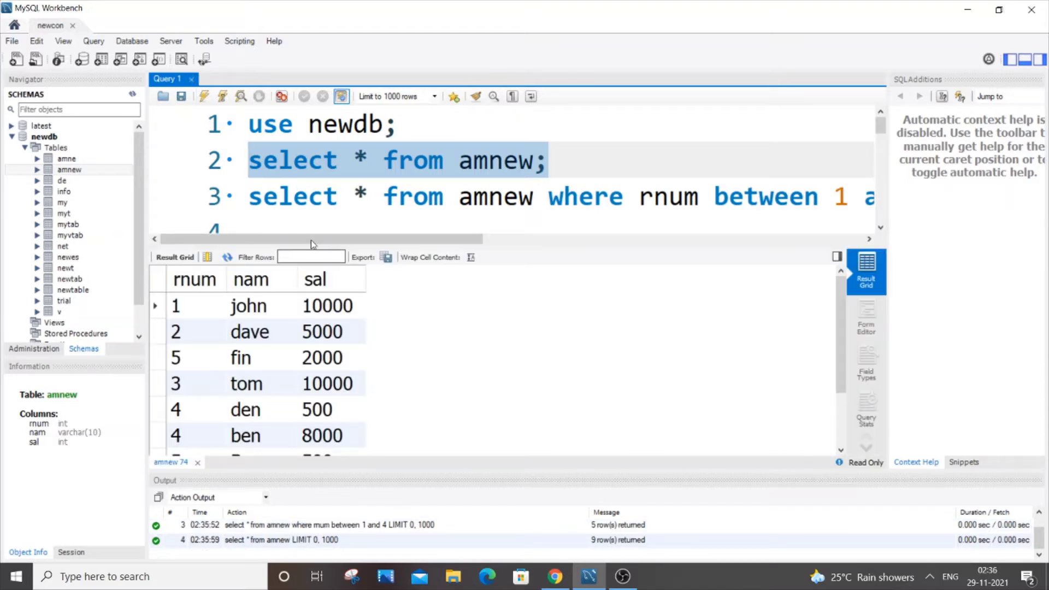
drag(311, 247, 312, 190)
Compare the rnum values for john, fin and ben, then enlarge the editor to show line 3.
click(203, 251)
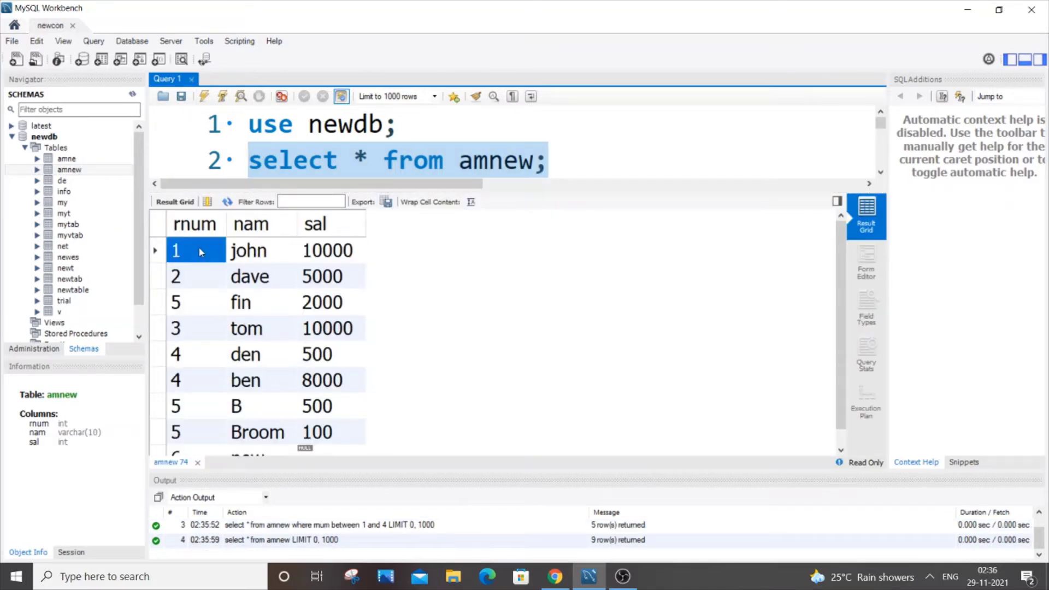
click(189, 278)
click(189, 331)
click(192, 356)
click(190, 380)
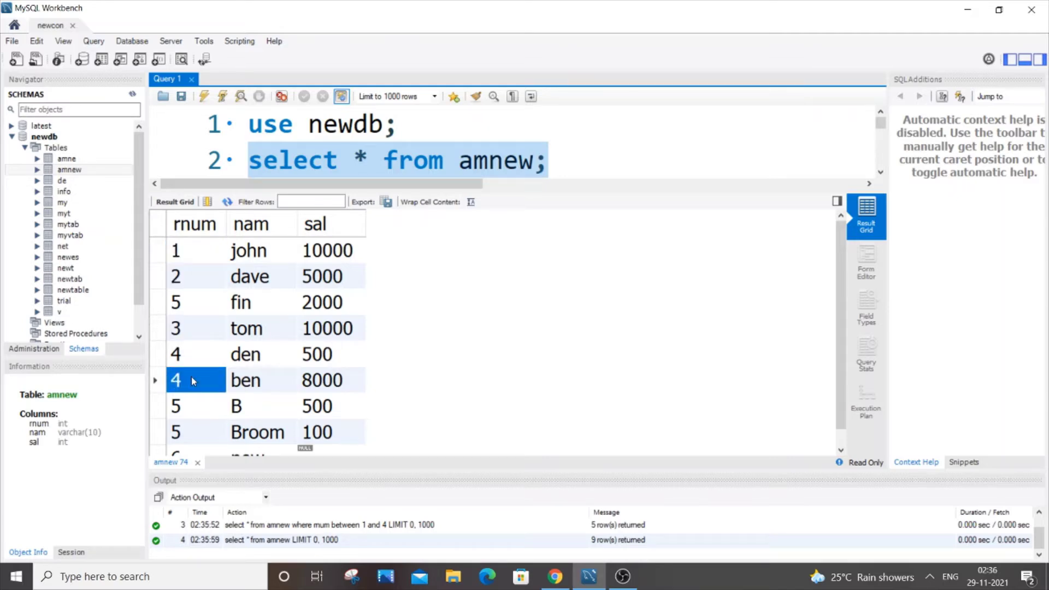
click(184, 306)
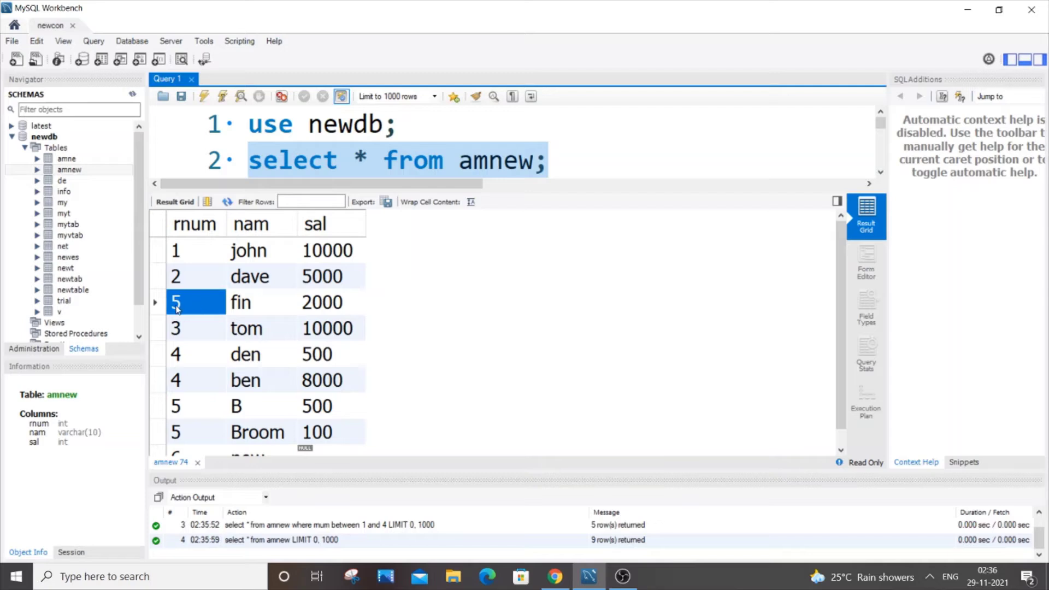
click(181, 253)
click(190, 380)
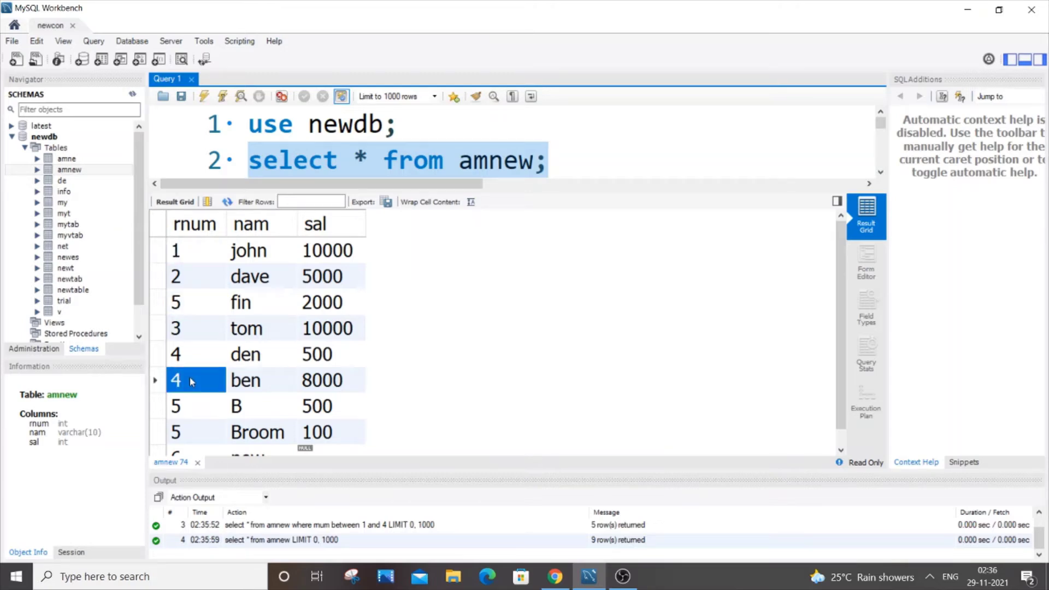
drag(246, 191, 246, 289)
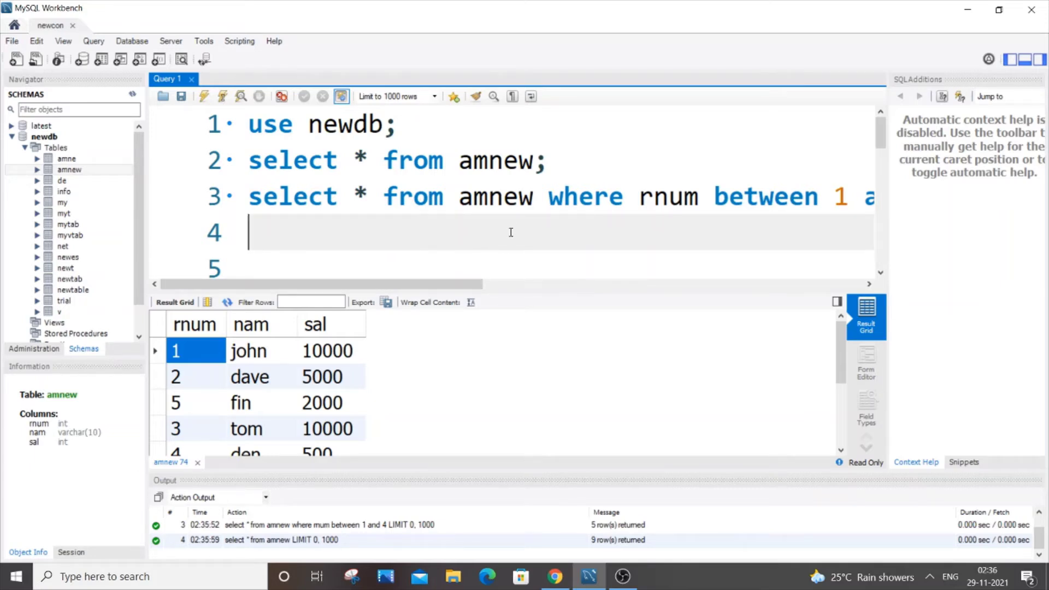
scroll(193, 377, down, 1)
scroll(192, 393, up, 1)
Run line 3's rnum between 1 and 4 query, listing john, dave, tom, den and ben.
drag(437, 292, 436, 264)
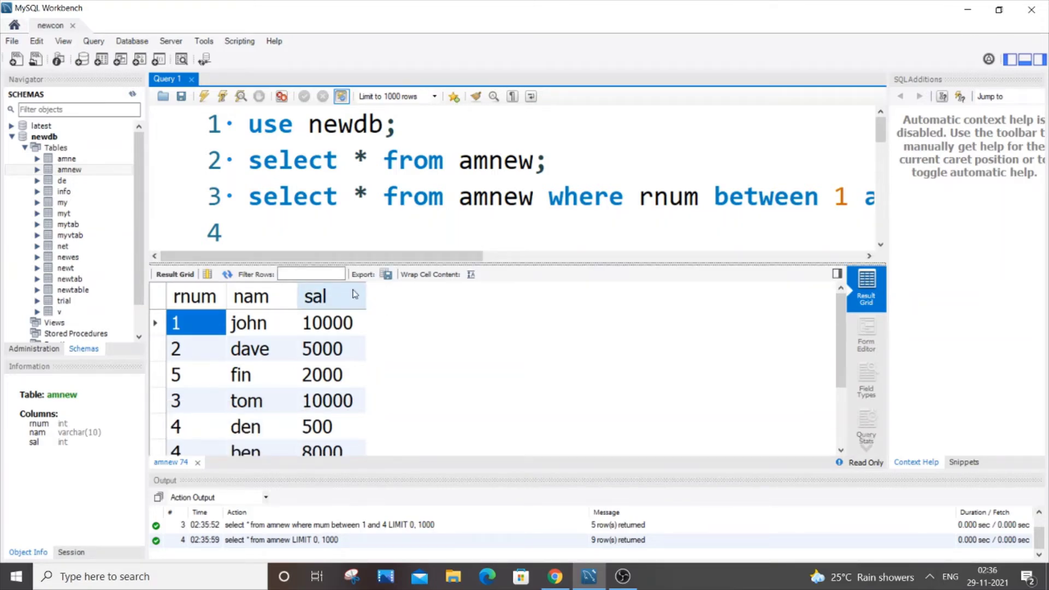
drag(547, 160, 218, 159)
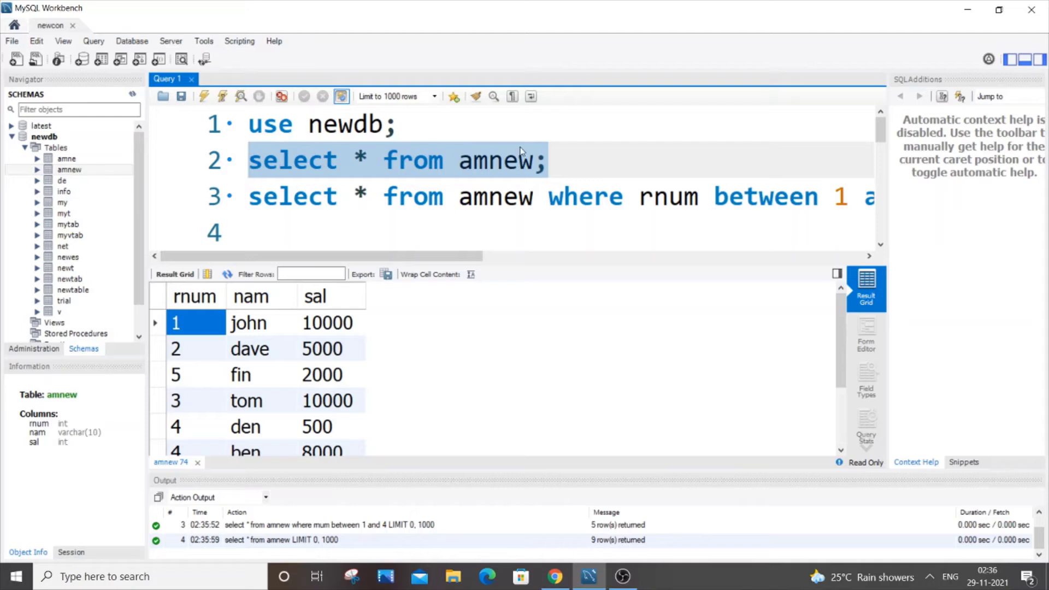
drag(248, 197, 871, 196)
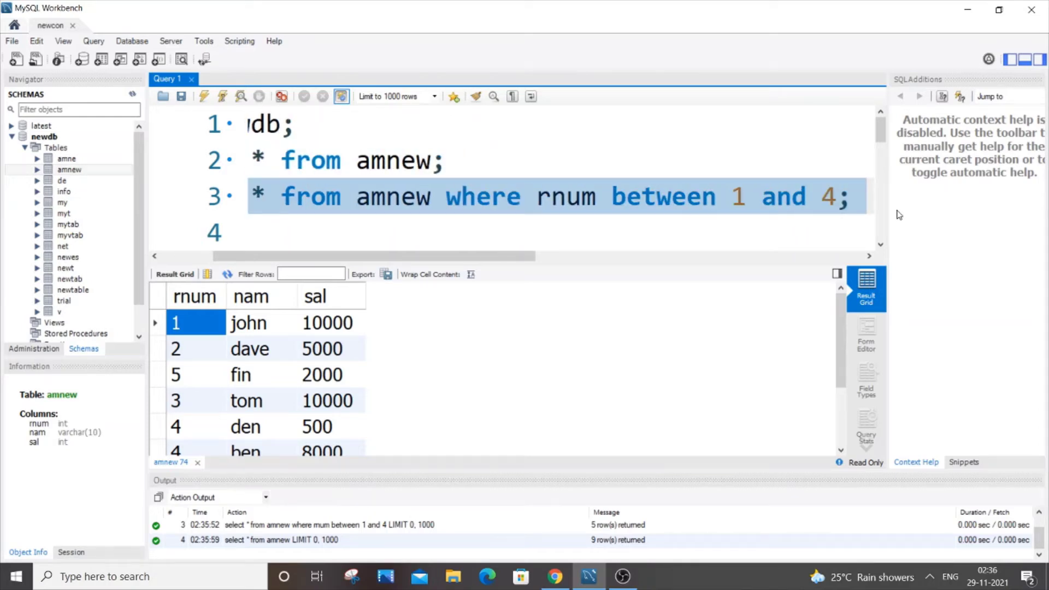
click(204, 96)
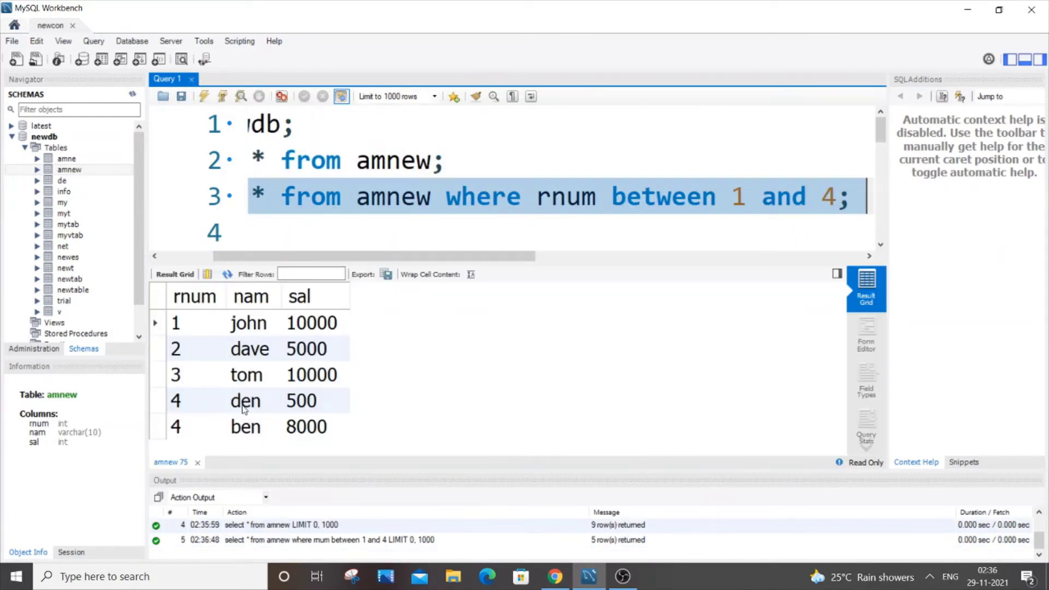
Change line 3's bounds to between 4 and 1 and run it, returning 0 rows.
click(197, 416)
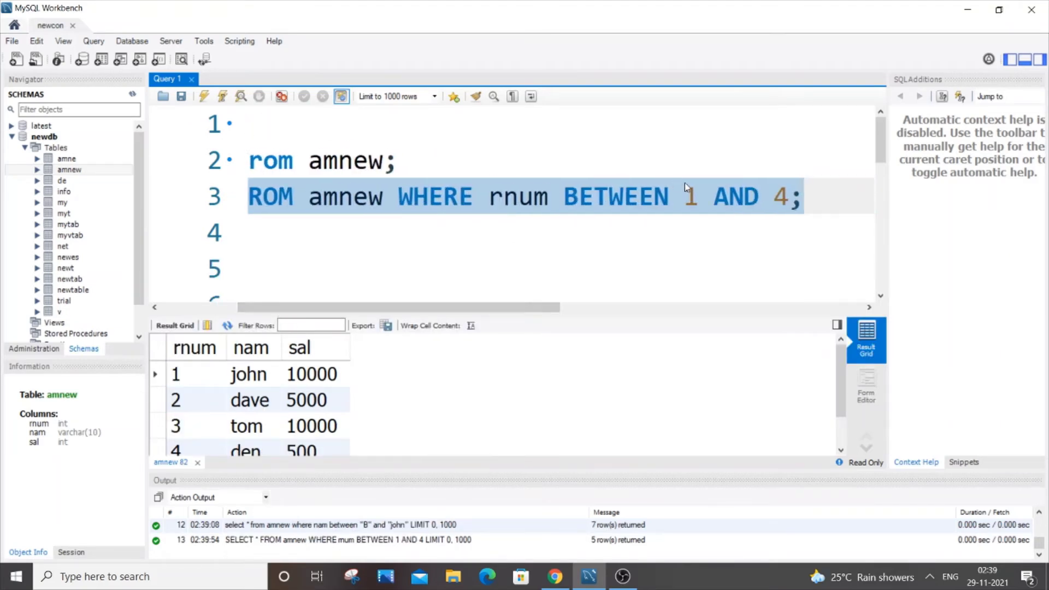
click(698, 197)
key(BackSpace)
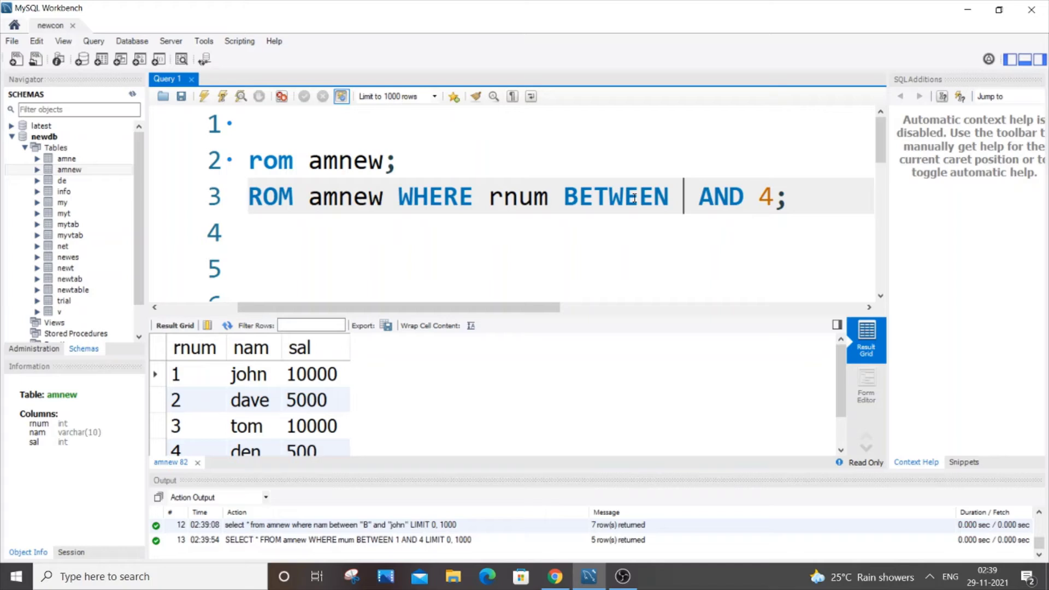
text(4)
click(780, 199)
key(BackSpace)
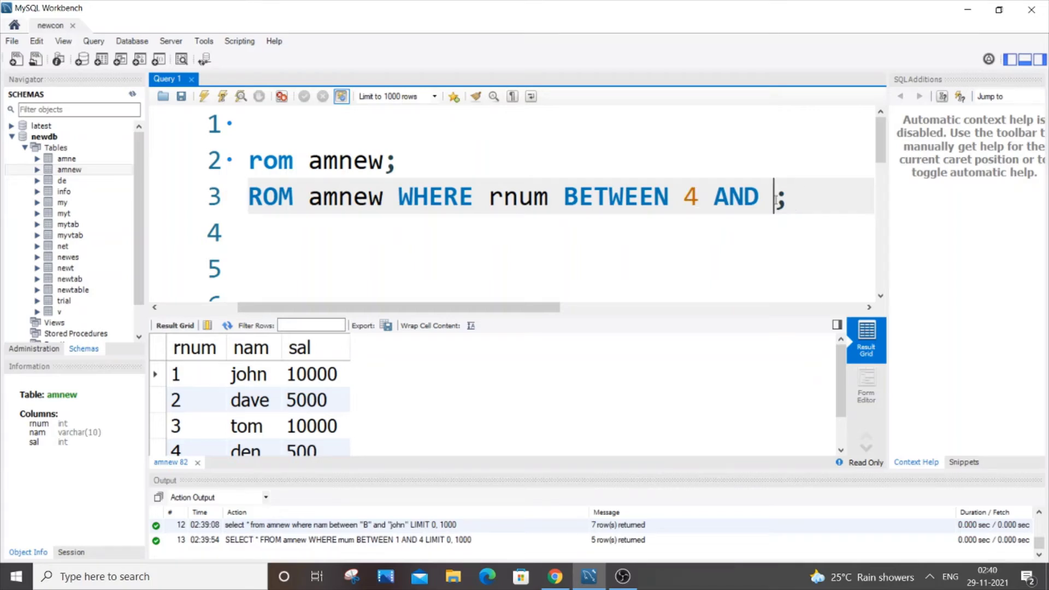
text(1)
drag(843, 189, 241, 197)
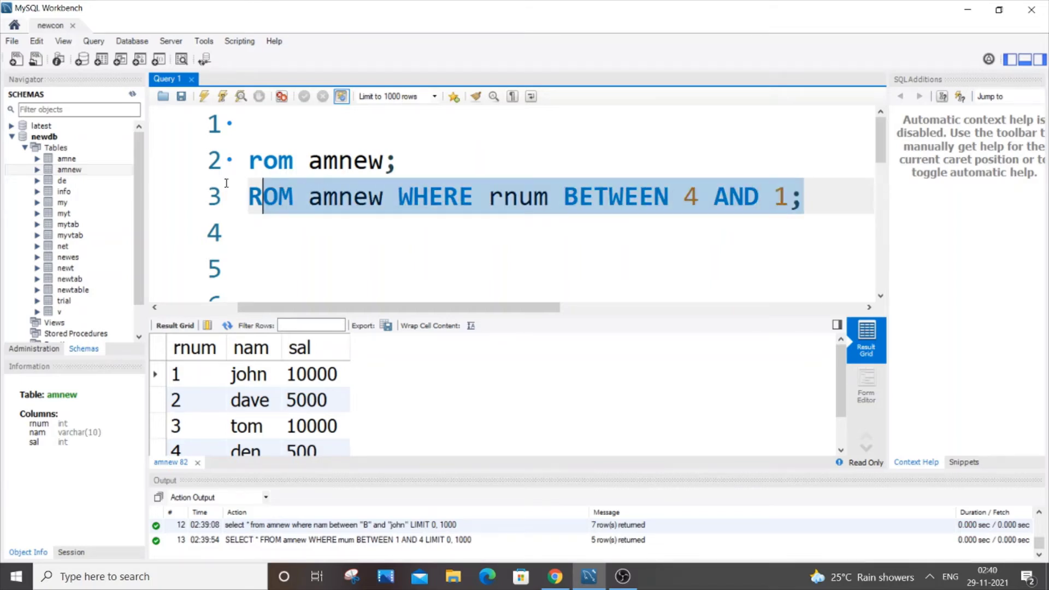
click(204, 96)
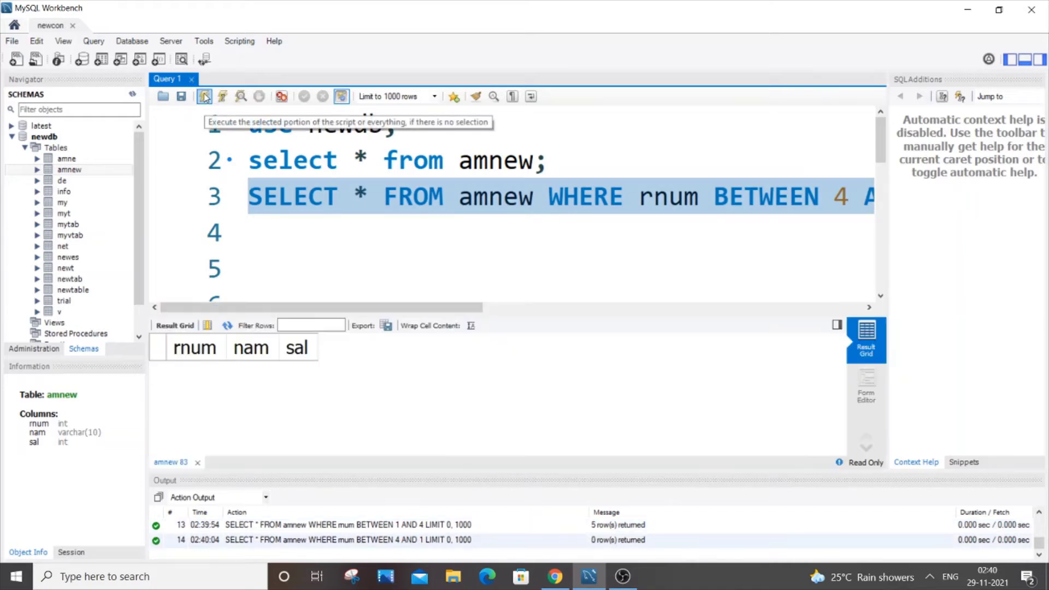
click(640, 232)
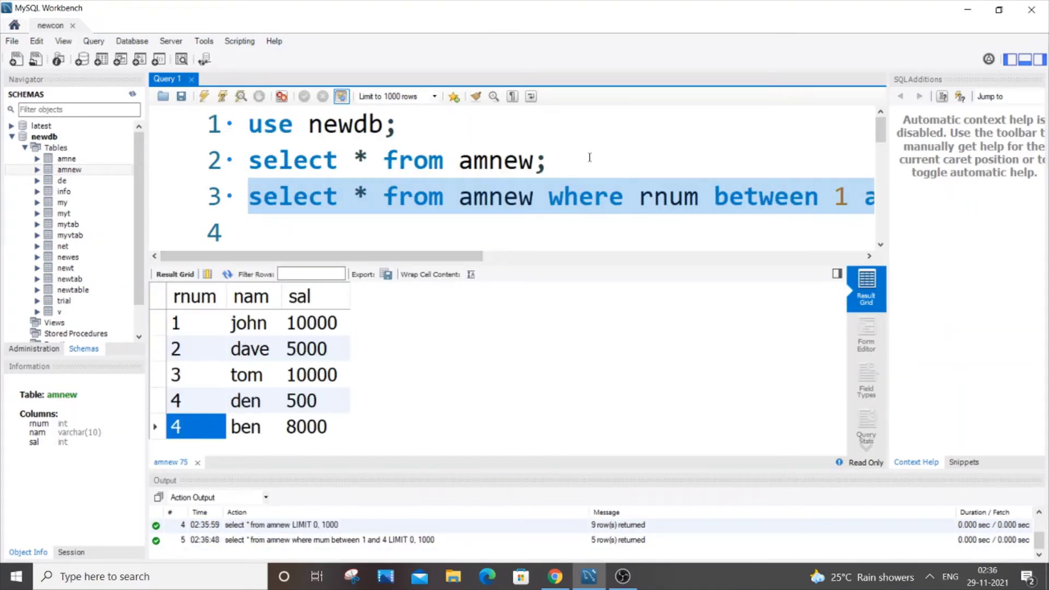
Rerun 'select * from amnew;' and locate the names B and john among the nine rows.
drag(576, 161, 243, 162)
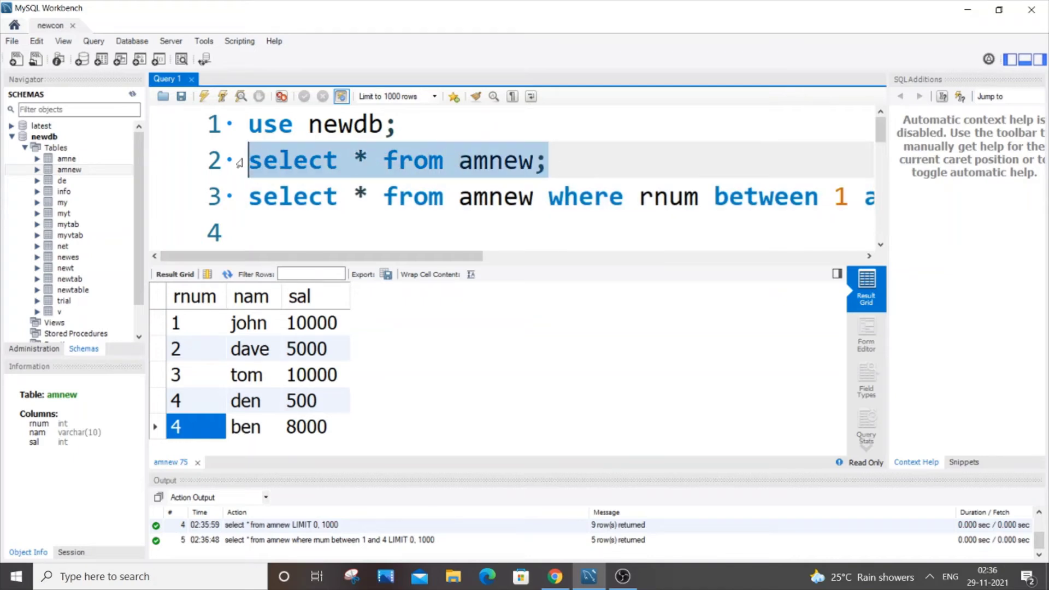
click(204, 96)
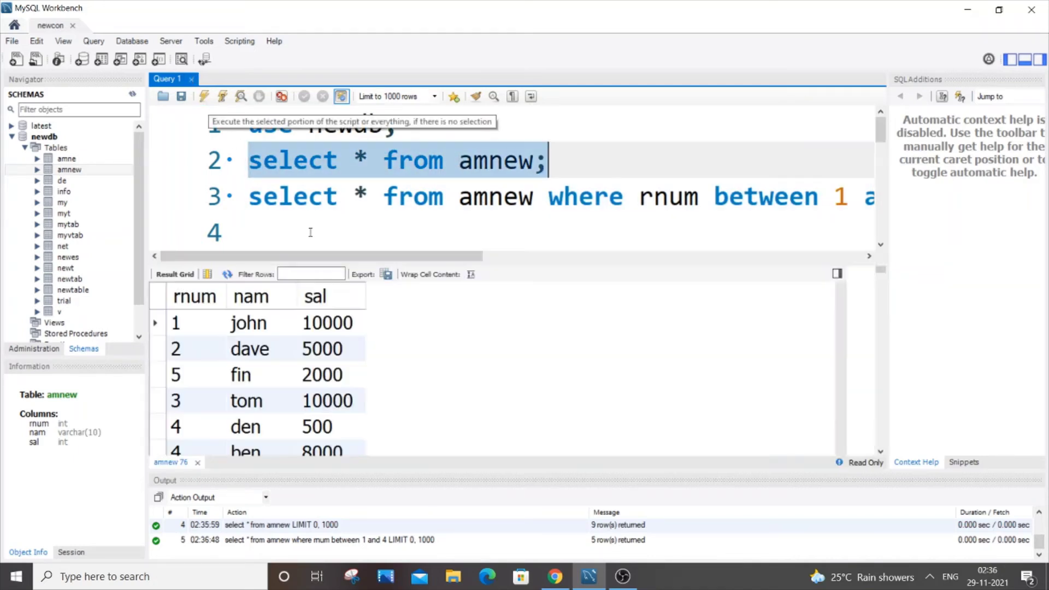
click(258, 326)
scroll(259, 360, down, 1)
scroll(296, 345, up, 1)
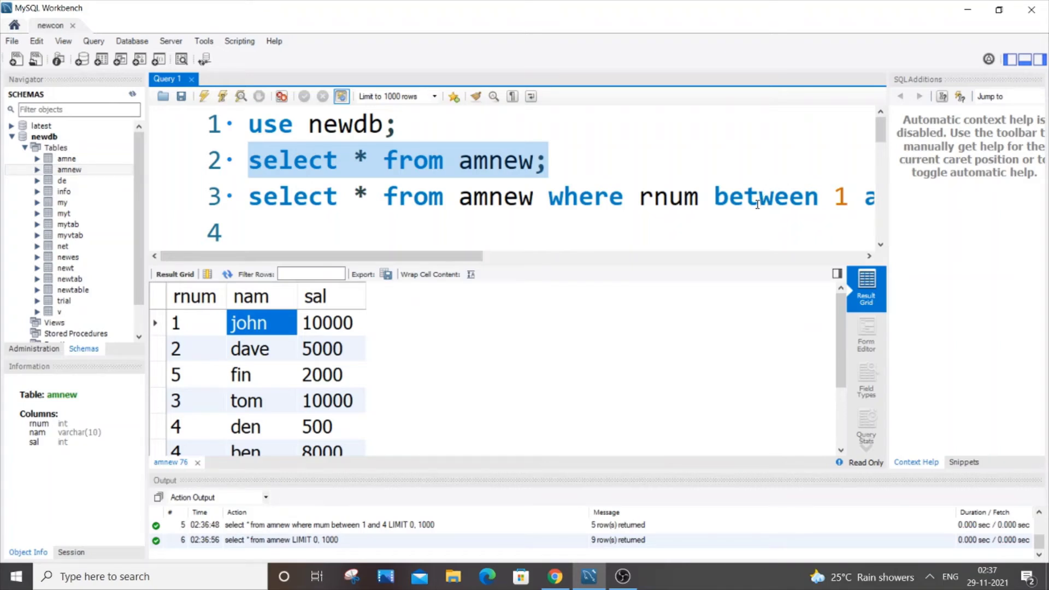
scroll(492, 353, down, 1)
scroll(279, 402, down, 1)
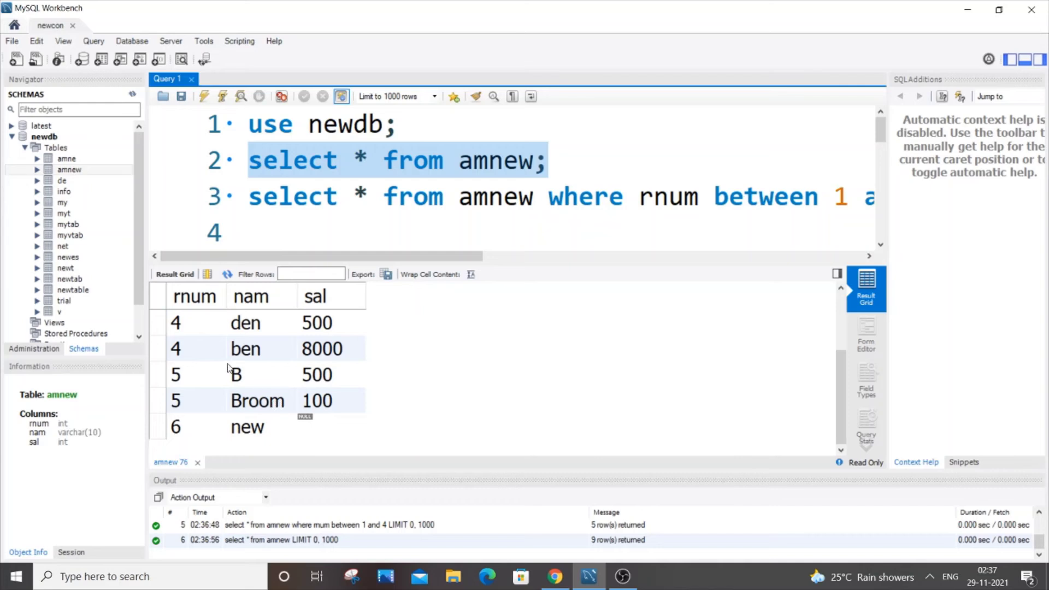
click(249, 378)
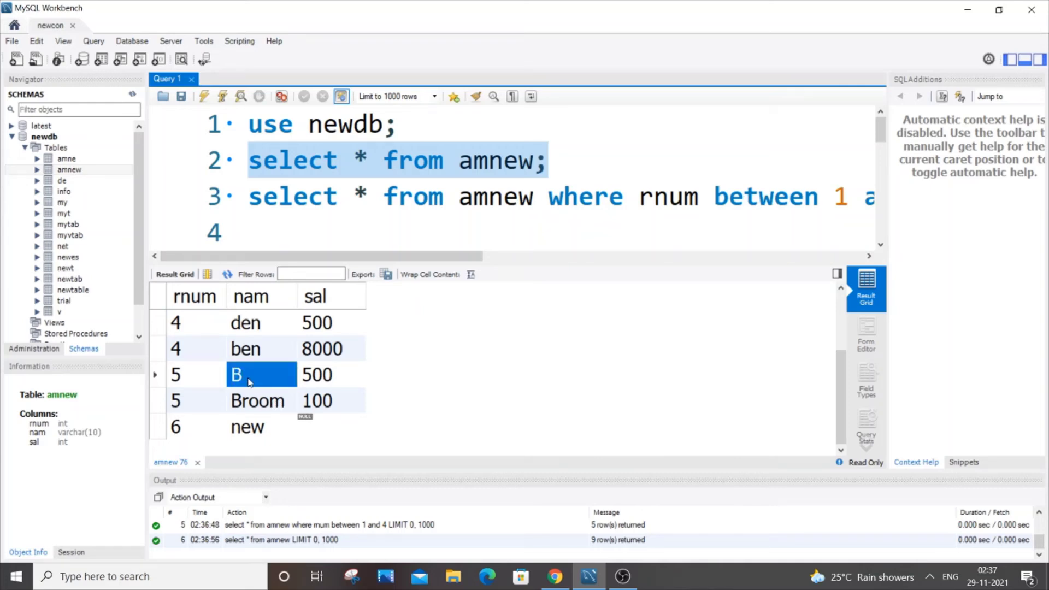
scroll(247, 377, up, 1)
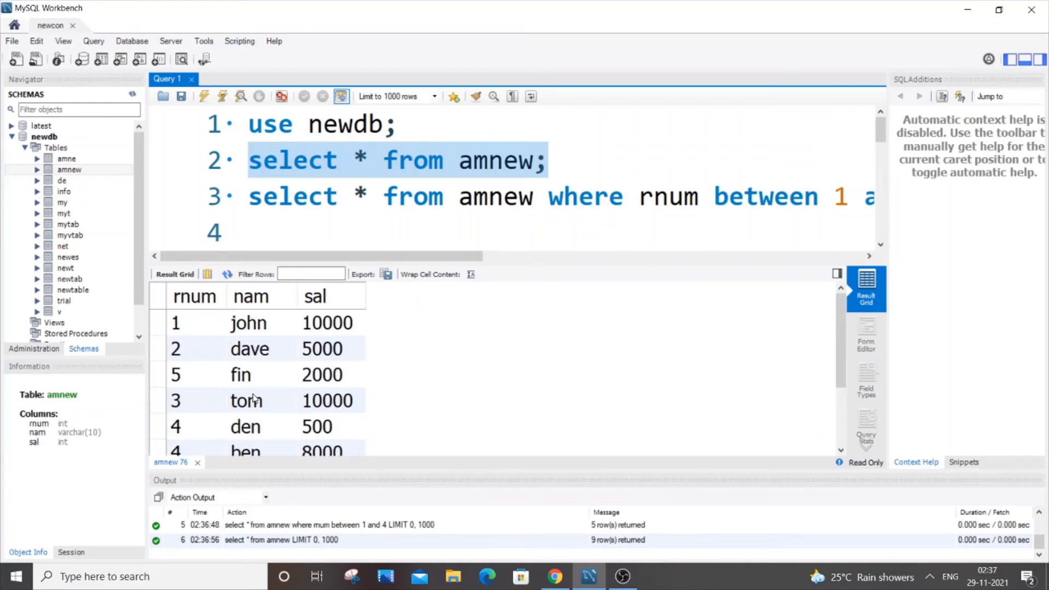
click(256, 332)
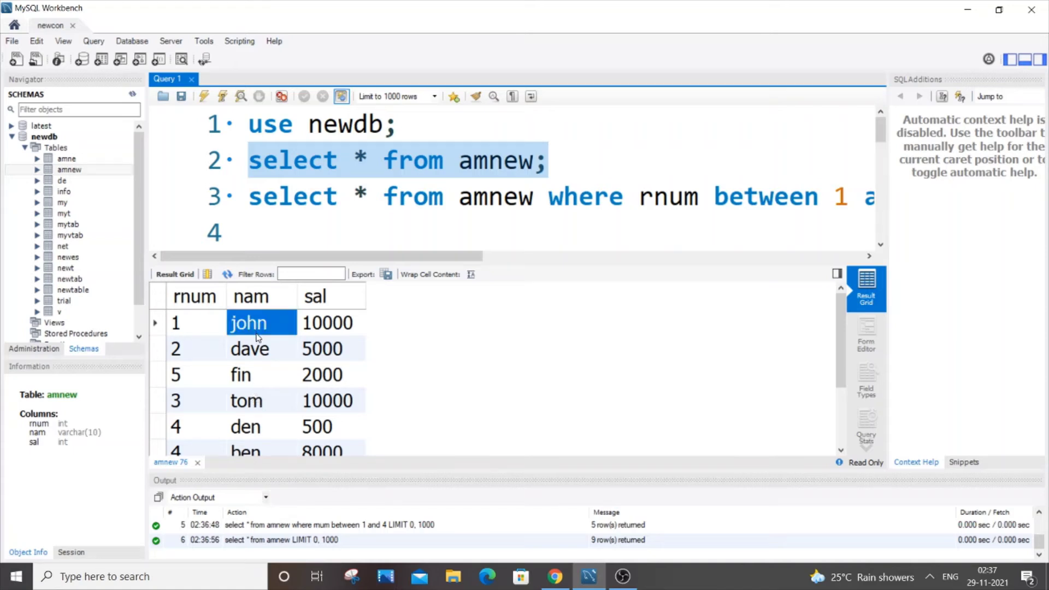
scroll(261, 344, down, 1)
scroll(267, 365, down, 1)
click(264, 379)
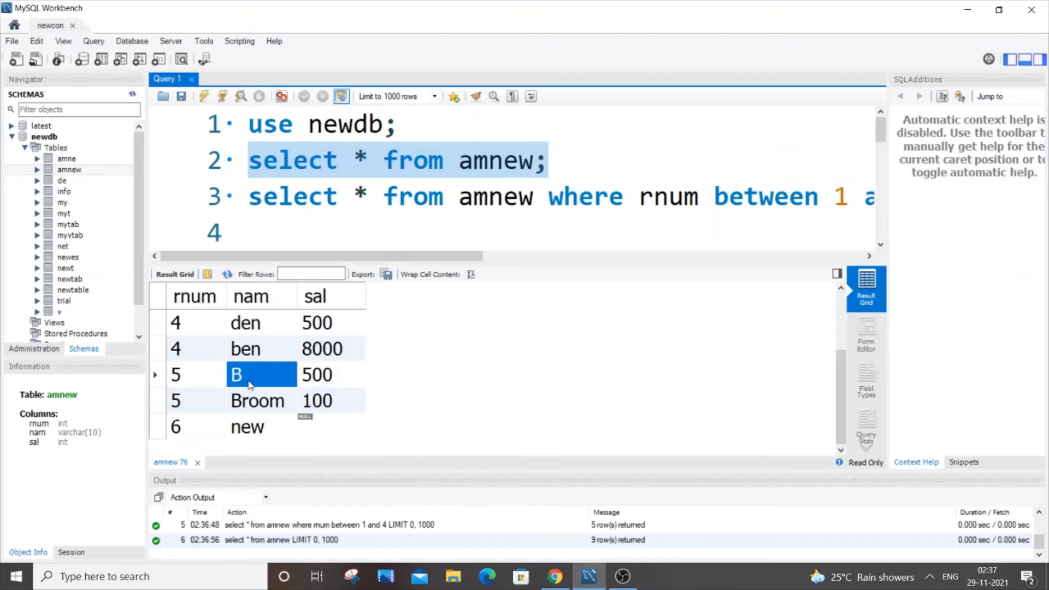
scroll(253, 370, up, 2)
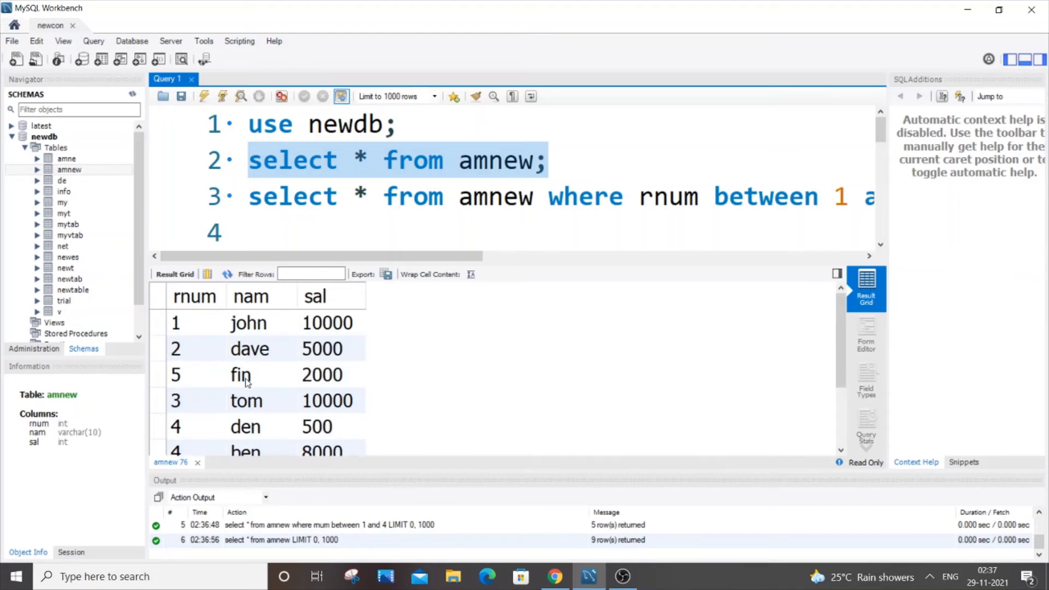
click(243, 326)
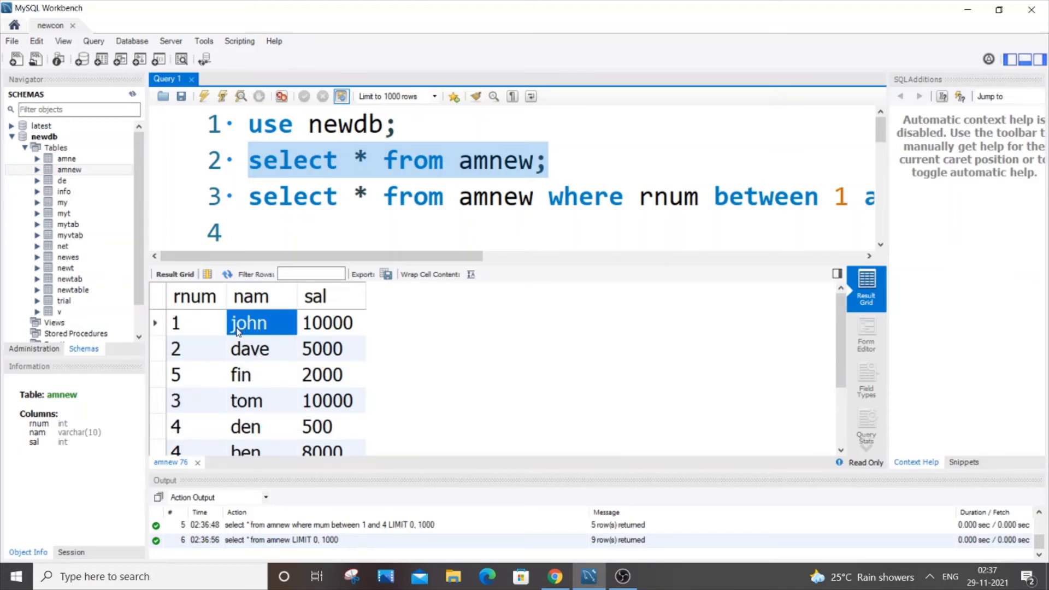
Rewrite line 3's filter as 'where nam between "B" and "john"'.
click(854, 198)
key(BackSpace)
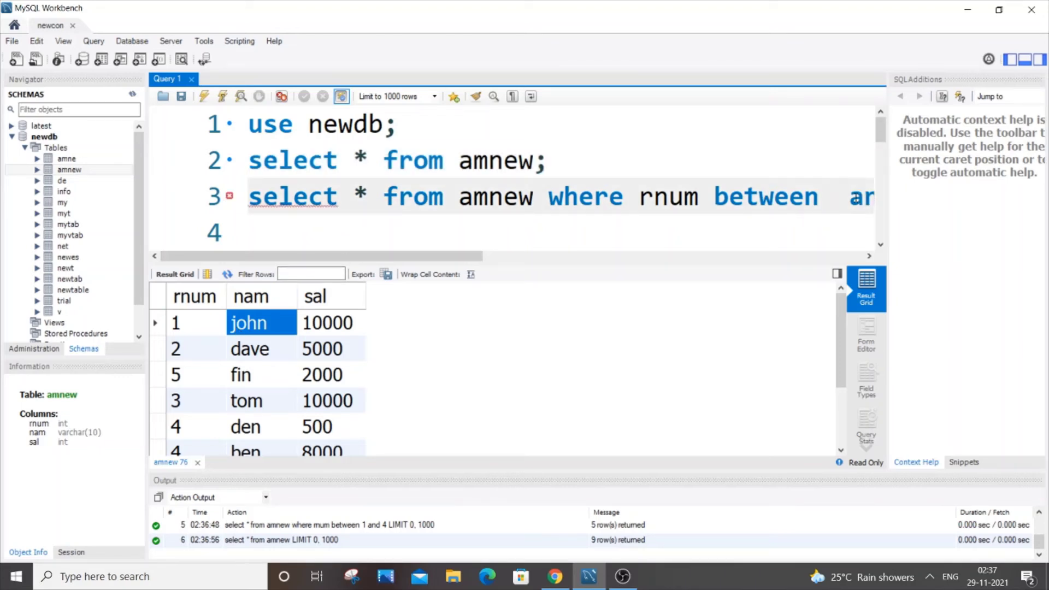
text("B)
text(")
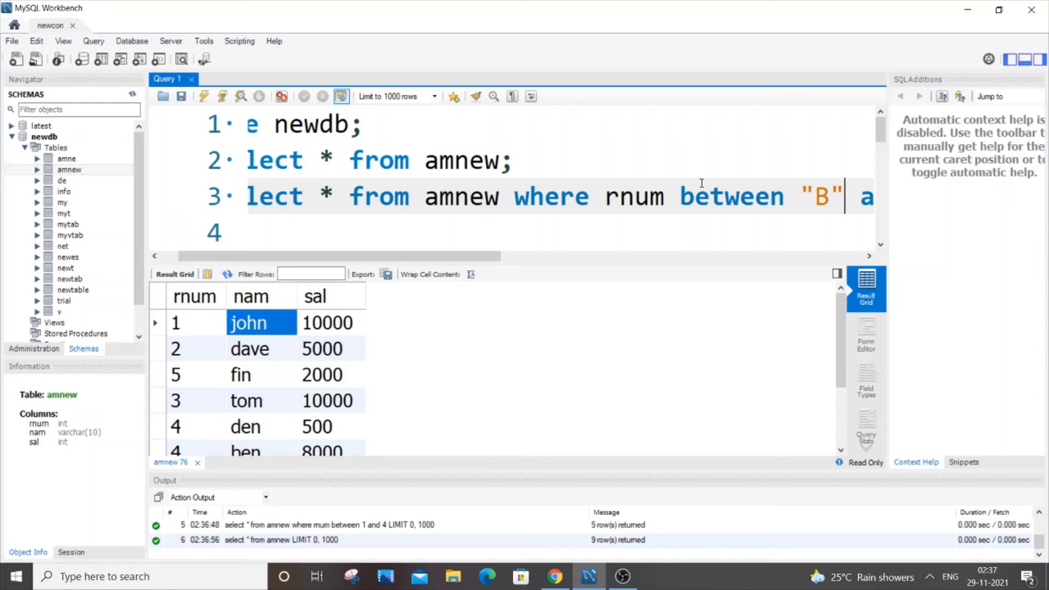
click(667, 197)
key(BackSpace)
key(BackSpace)
key(BackSpace)
key(BackSpace)
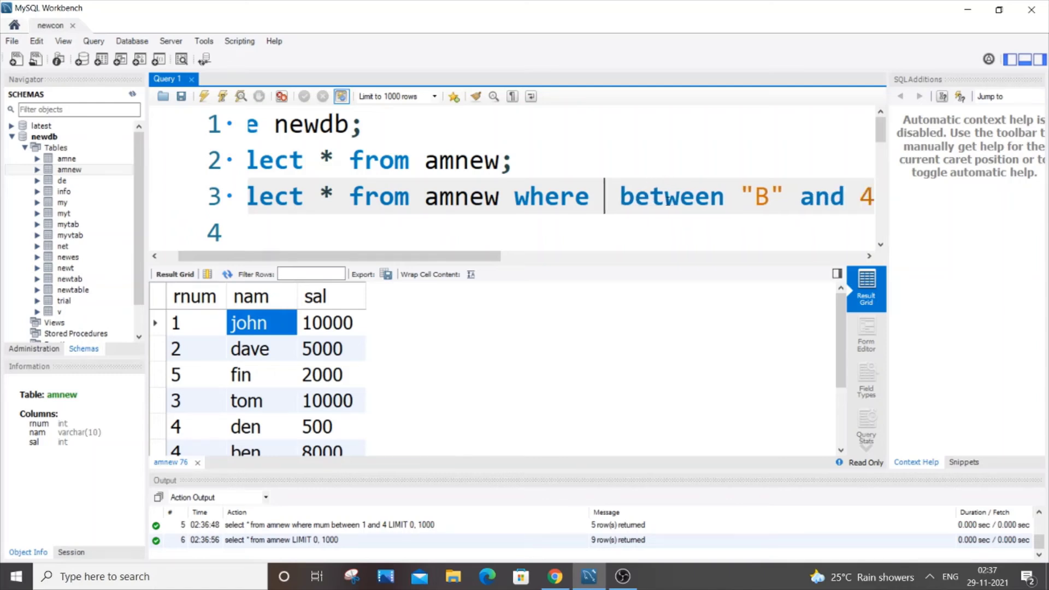
text(nam)
drag(499, 256, 632, 258)
click(661, 194)
key(BackSpace)
text(")
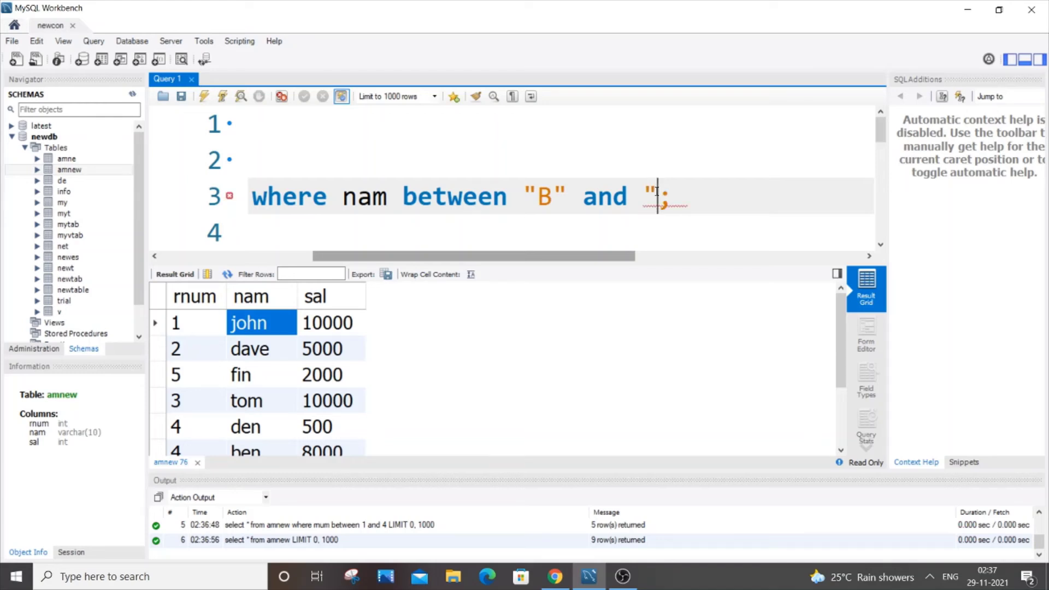
text(jogn)
key(BackSpace)
key(BackSpace)
text(hn")
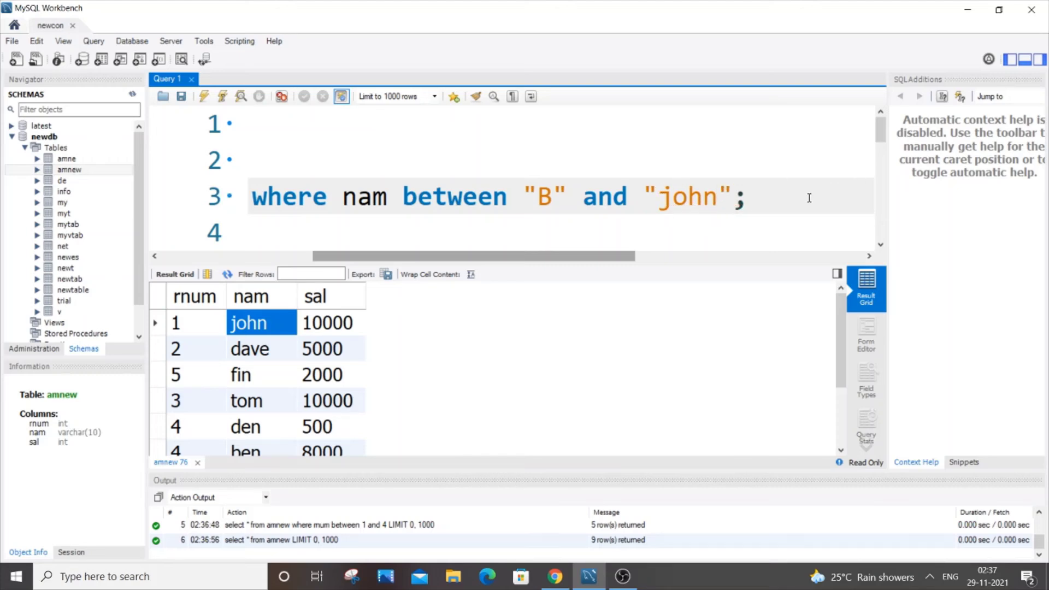
drag(777, 196, 199, 206)
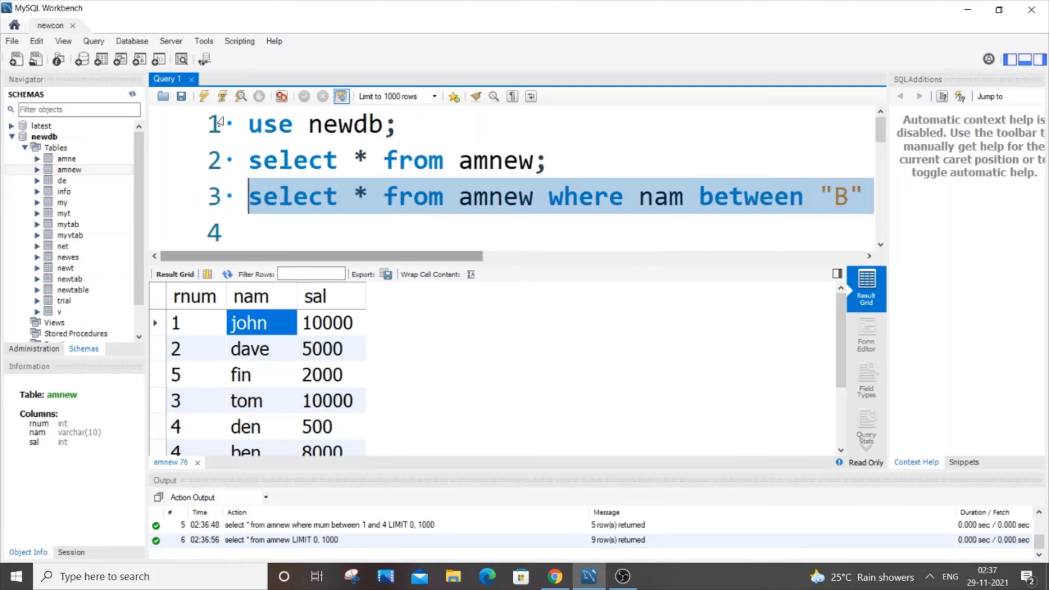
Run the nam between "B" and "john" query, check the B and fin rows, then rerun the full select.
click(204, 96)
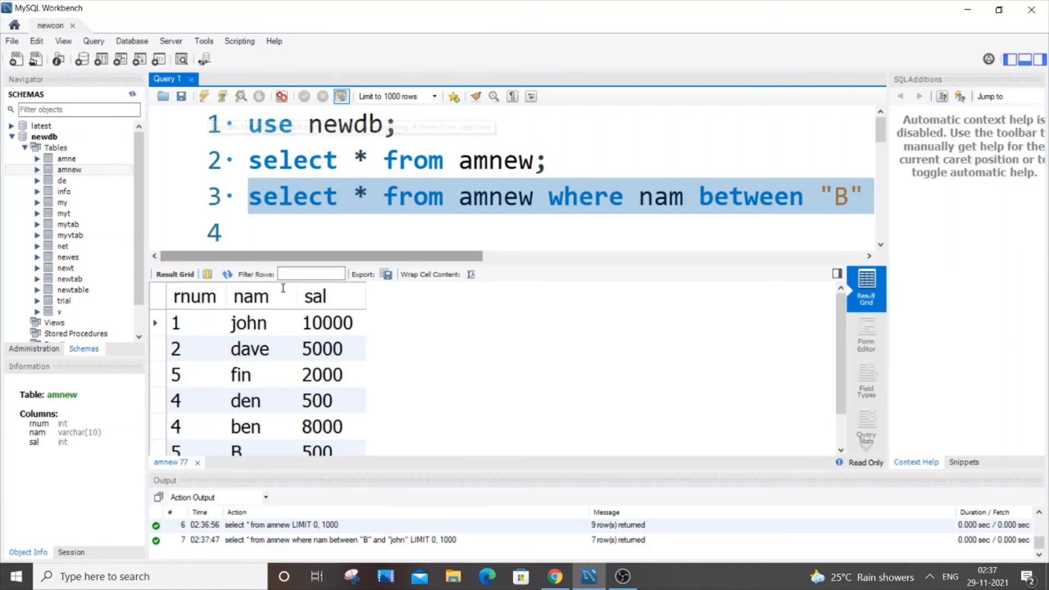
scroll(279, 349, down, 1)
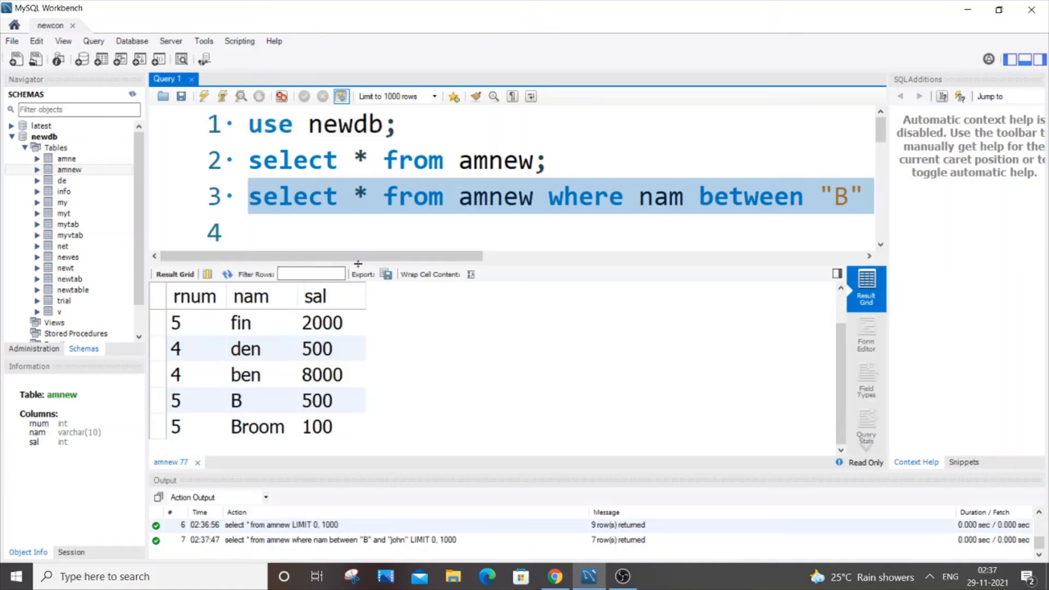
drag(362, 264, 361, 217)
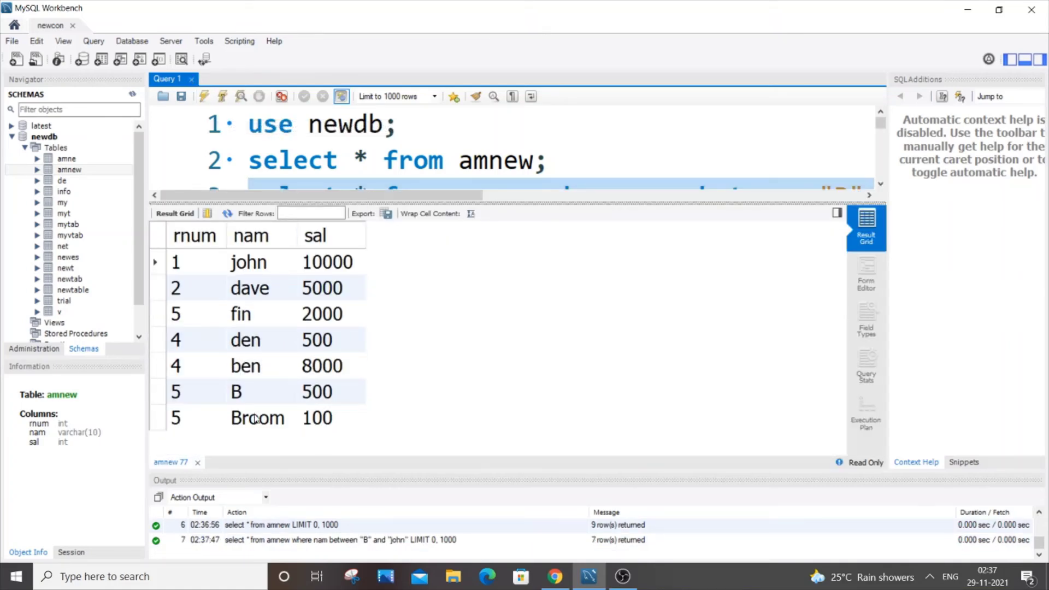
click(252, 399)
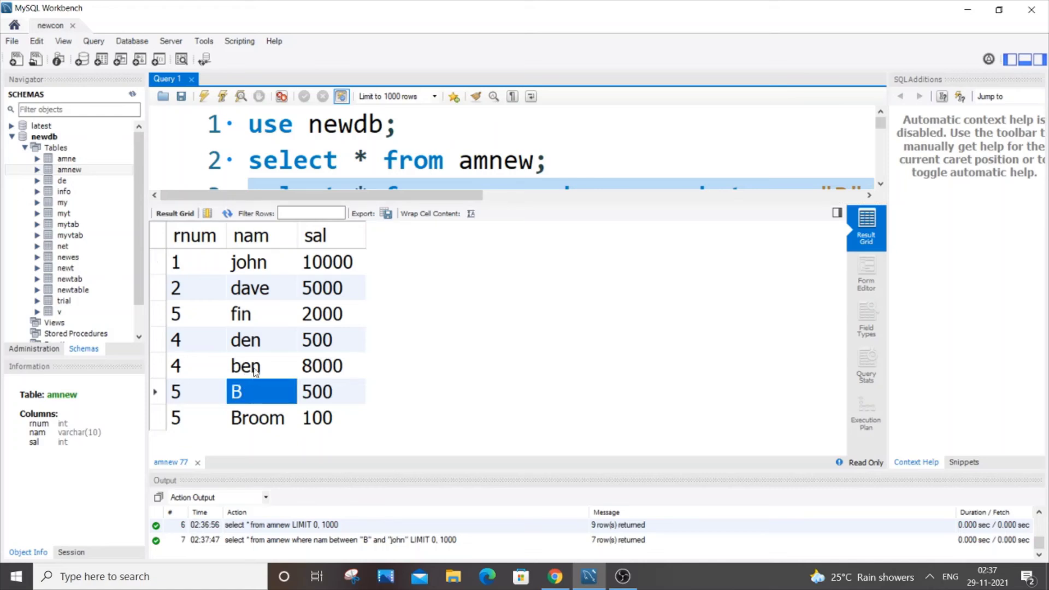
click(247, 327)
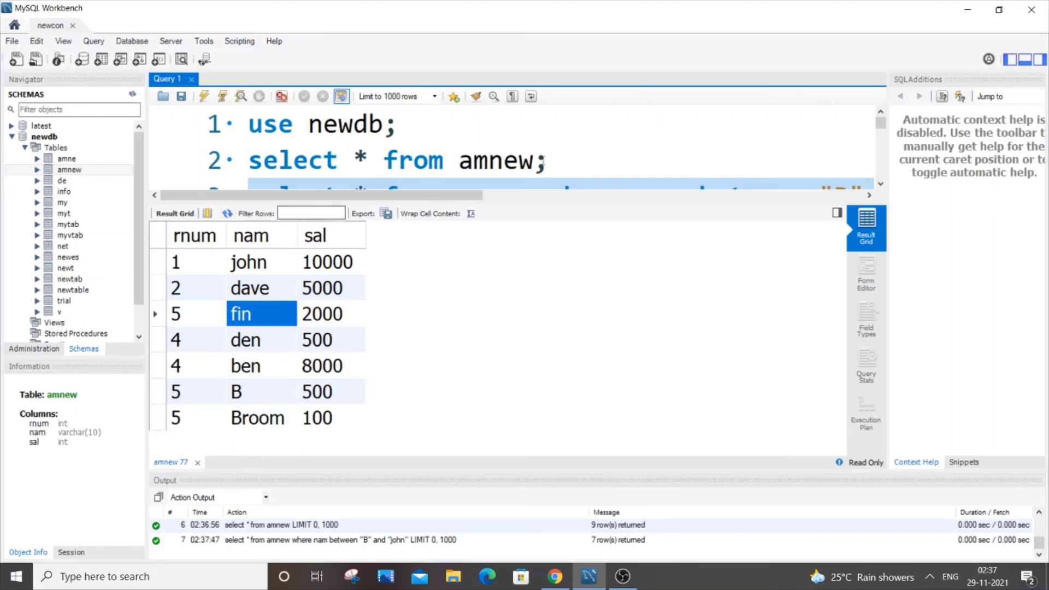
drag(547, 161, 248, 161)
click(204, 96)
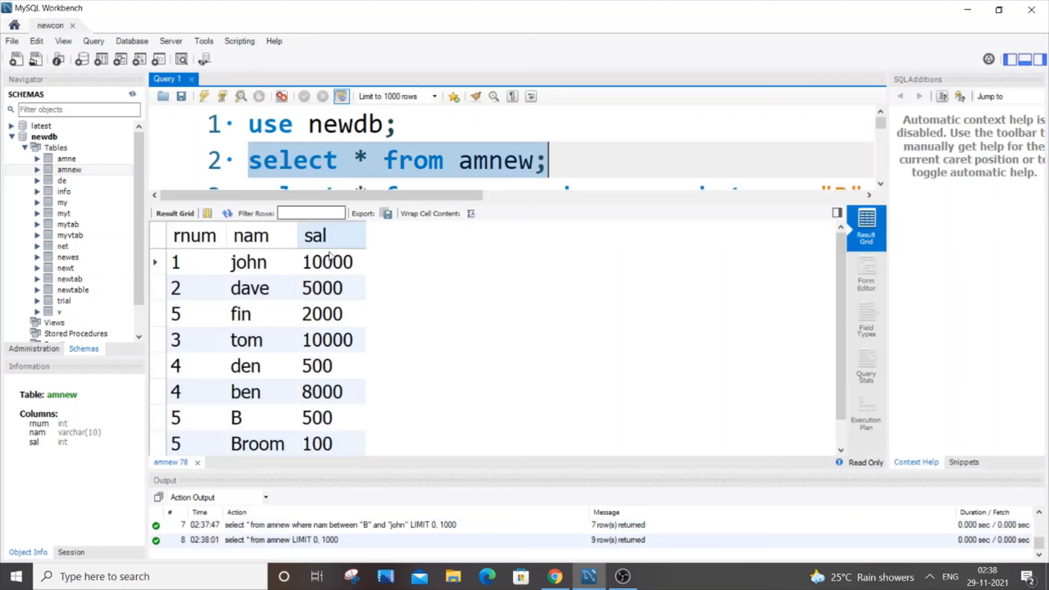
Compare the john, B, tom and dave rows against the name-range filter results.
click(259, 271)
scroll(260, 349, down, 1)
scroll(260, 361, up, 1)
click(264, 424)
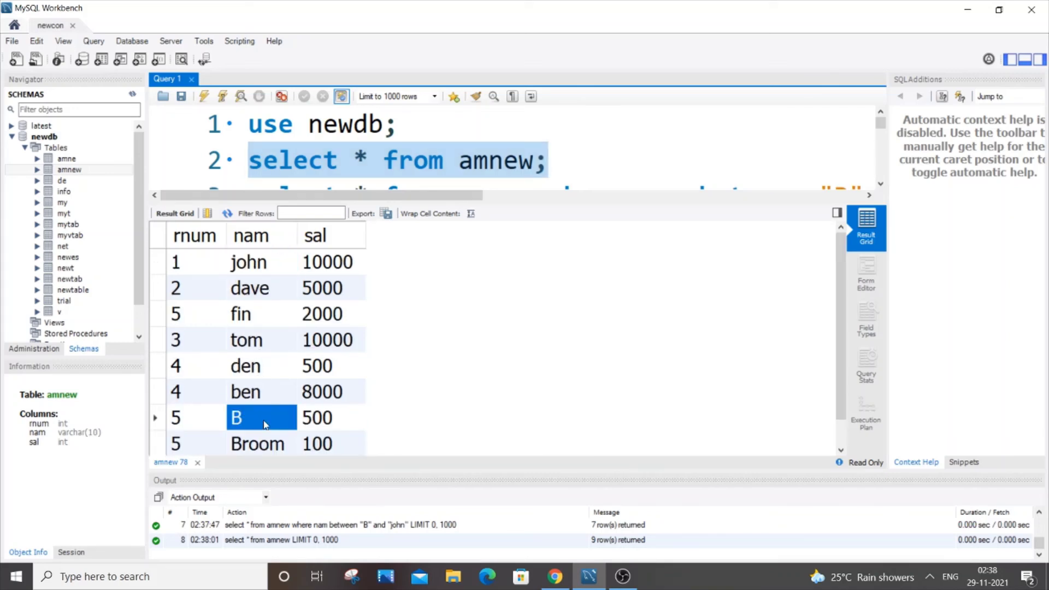
click(255, 346)
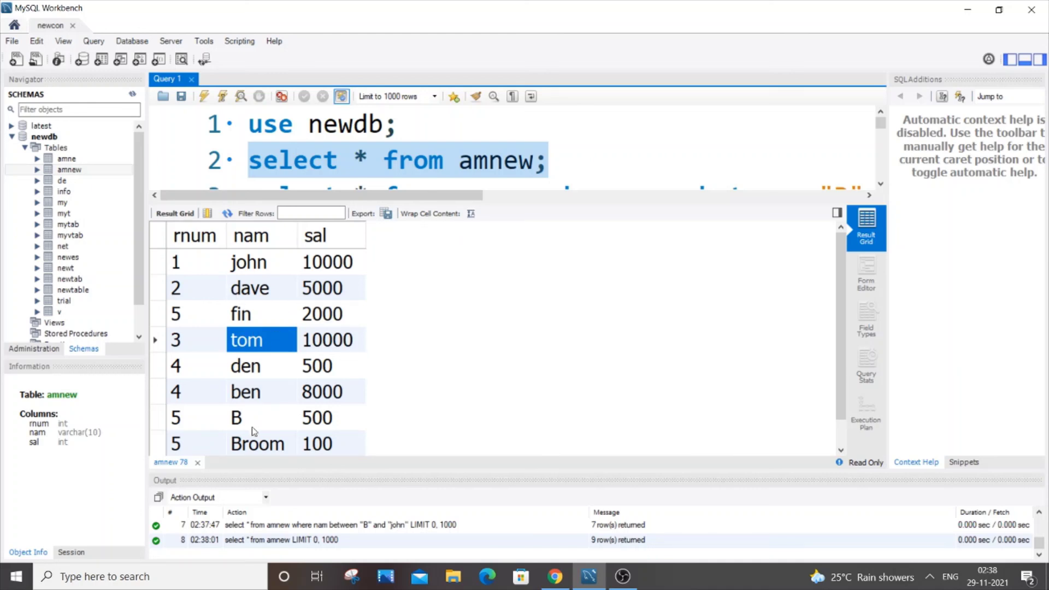
click(253, 283)
click(253, 276)
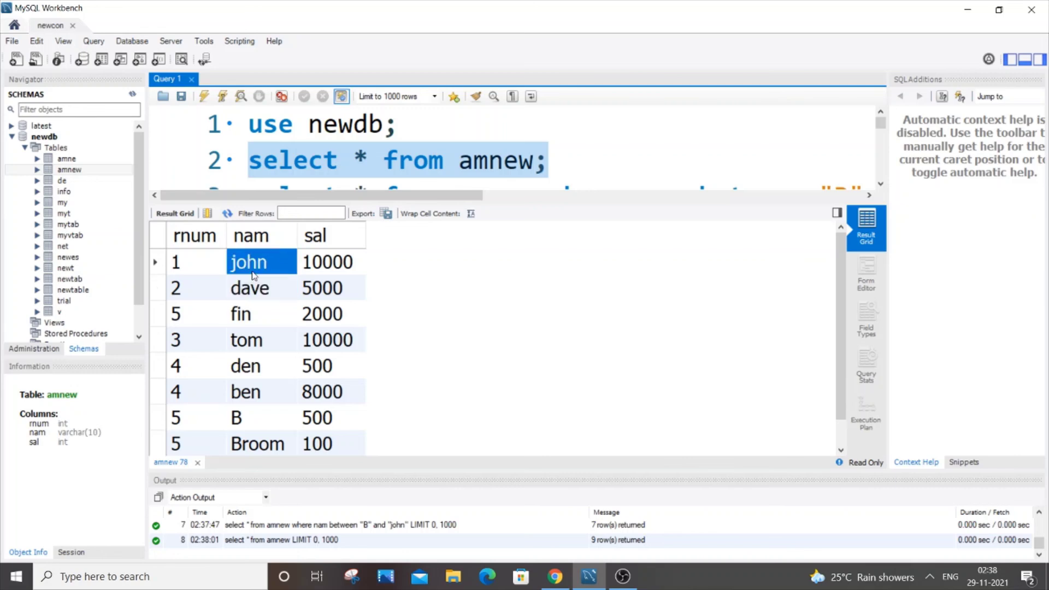
click(258, 408)
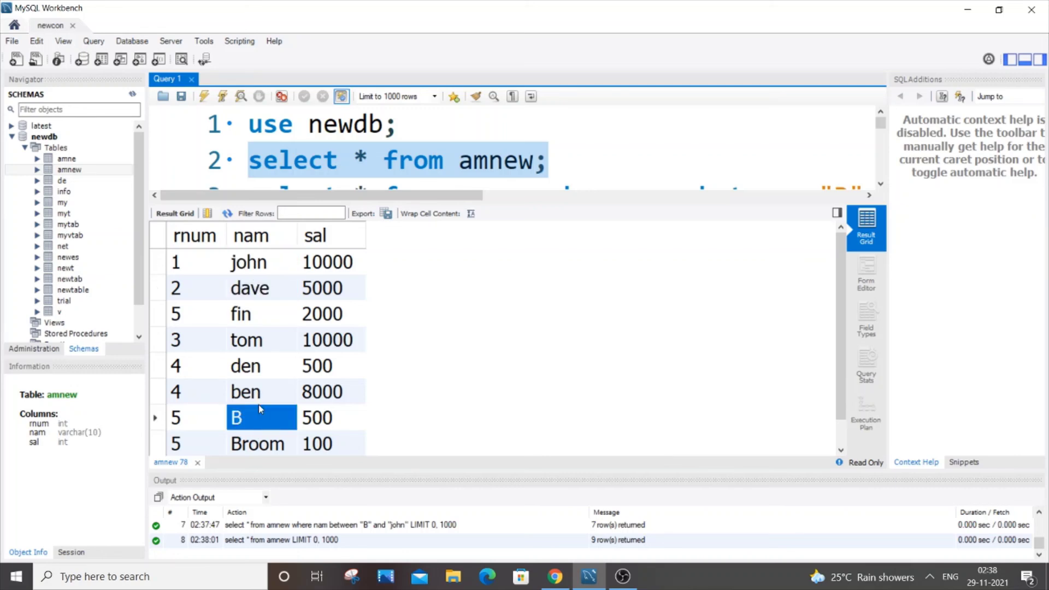
click(264, 277)
drag(407, 205, 430, 367)
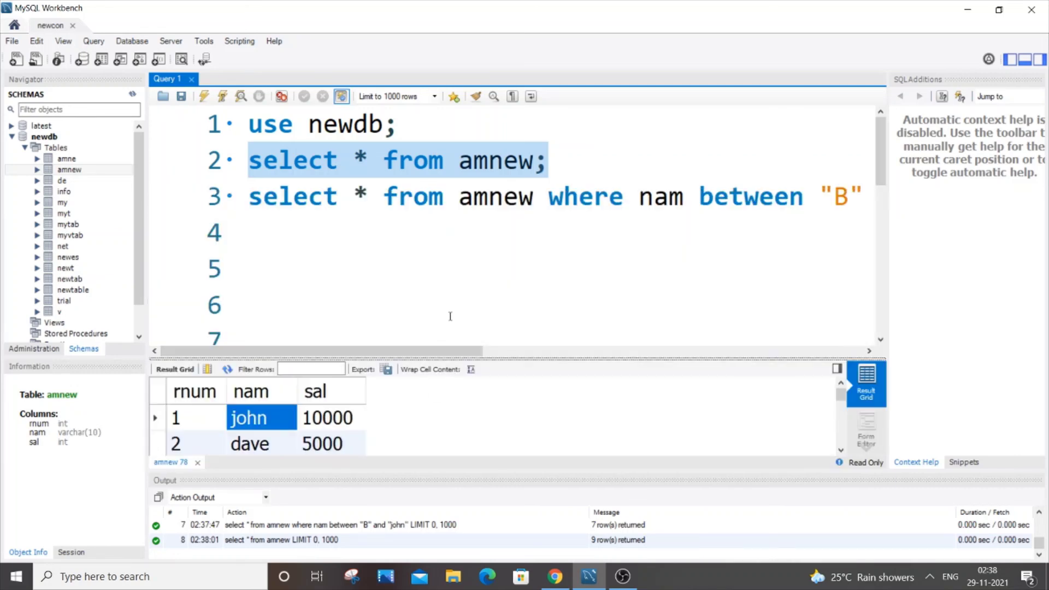
scroll(585, 295, right, 3)
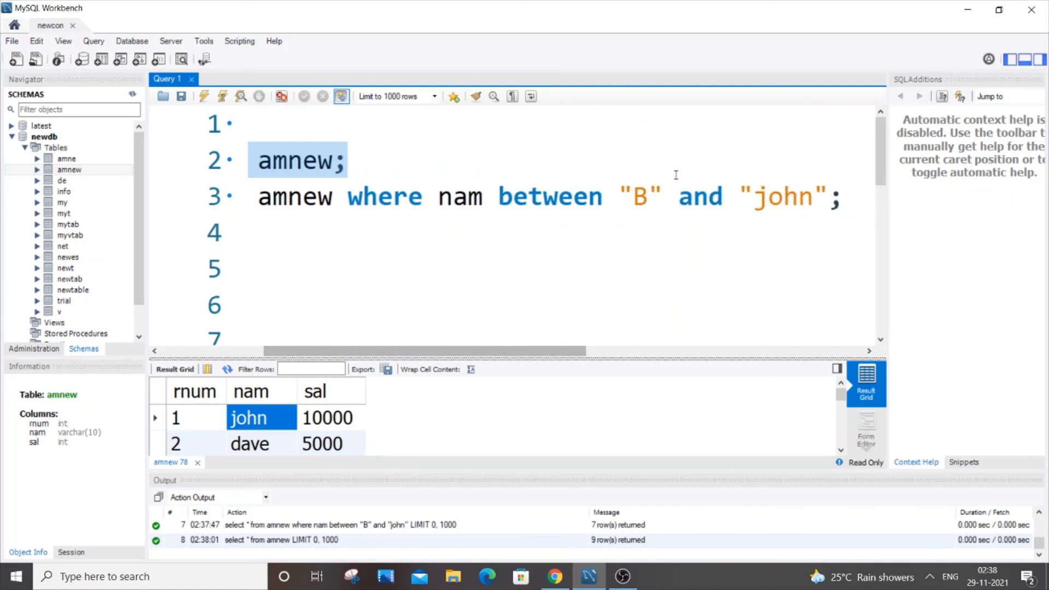